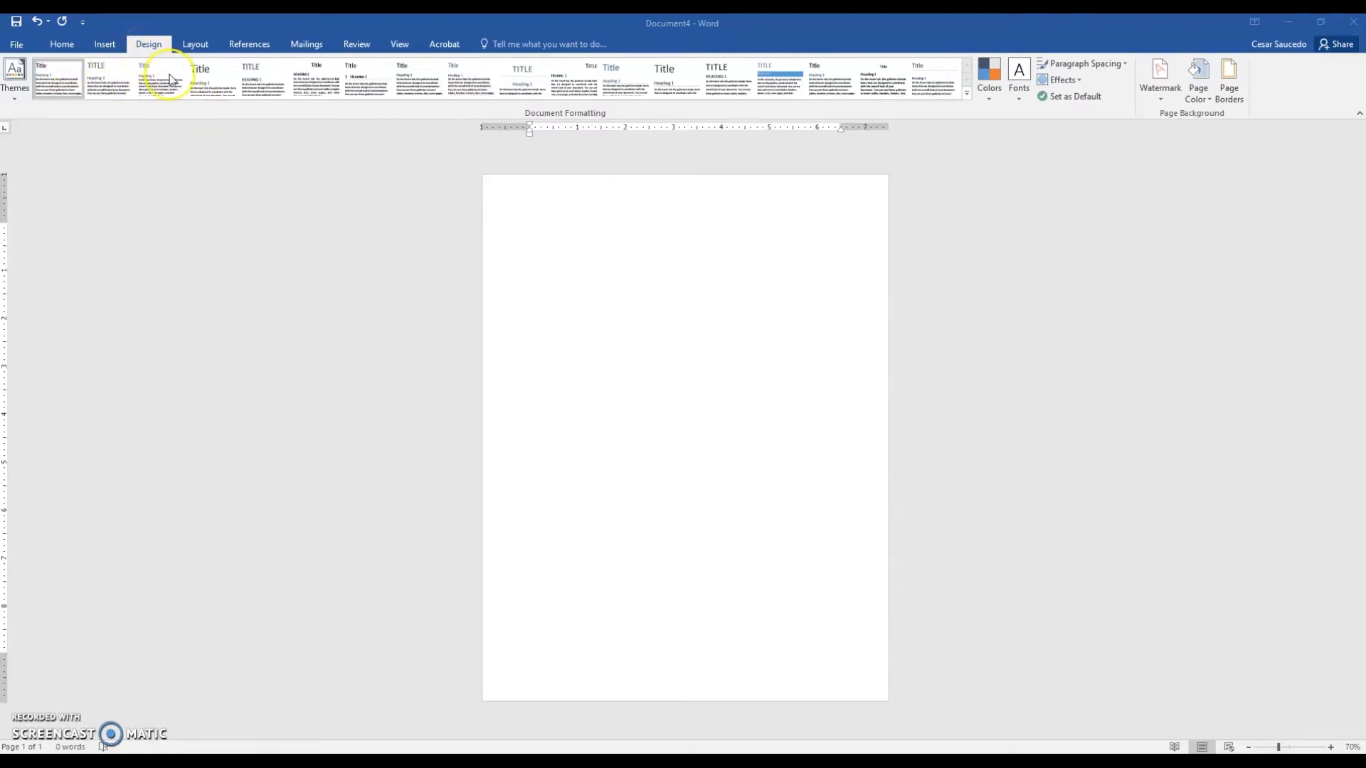
Step: Set the page color to black and draw a rectangle about 7.76" wide and 1.66" high across the top of the page
click(1213, 102)
click(1202, 128)
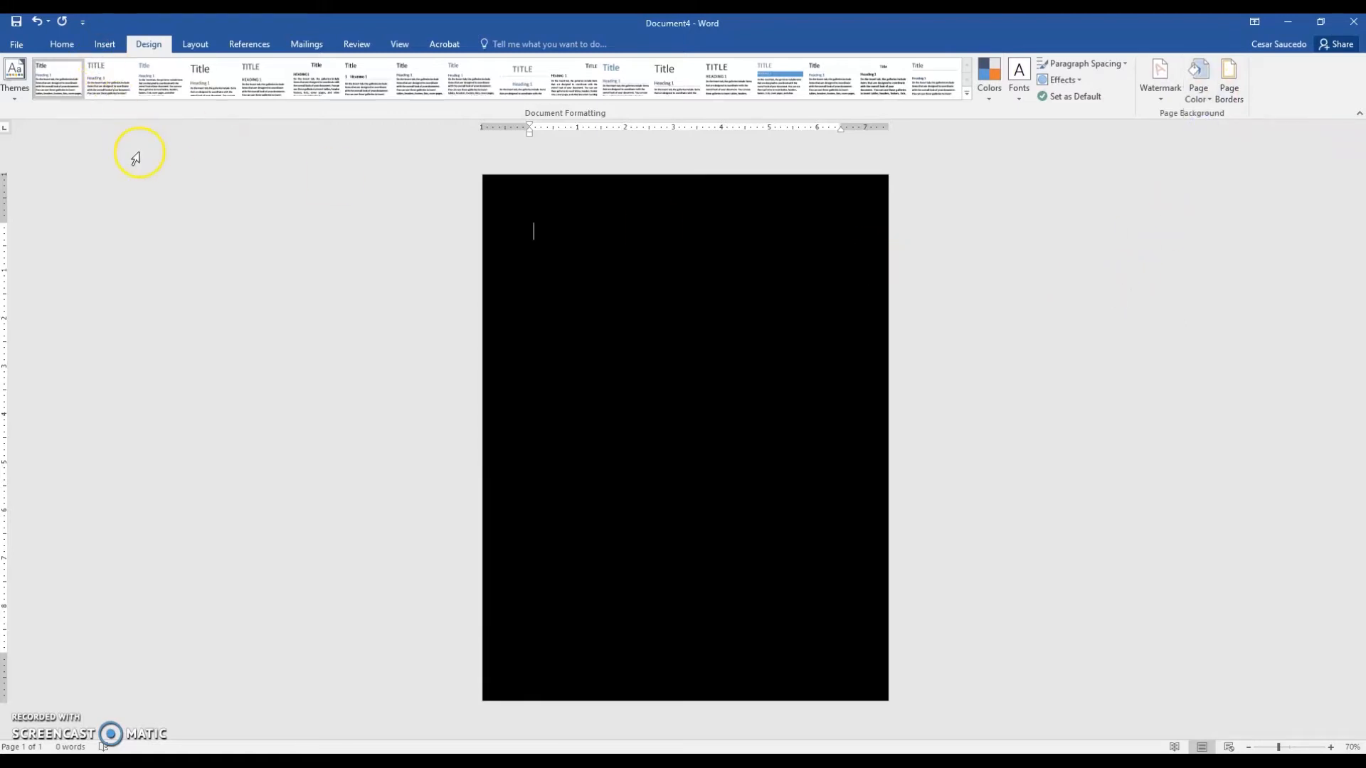
click(104, 44)
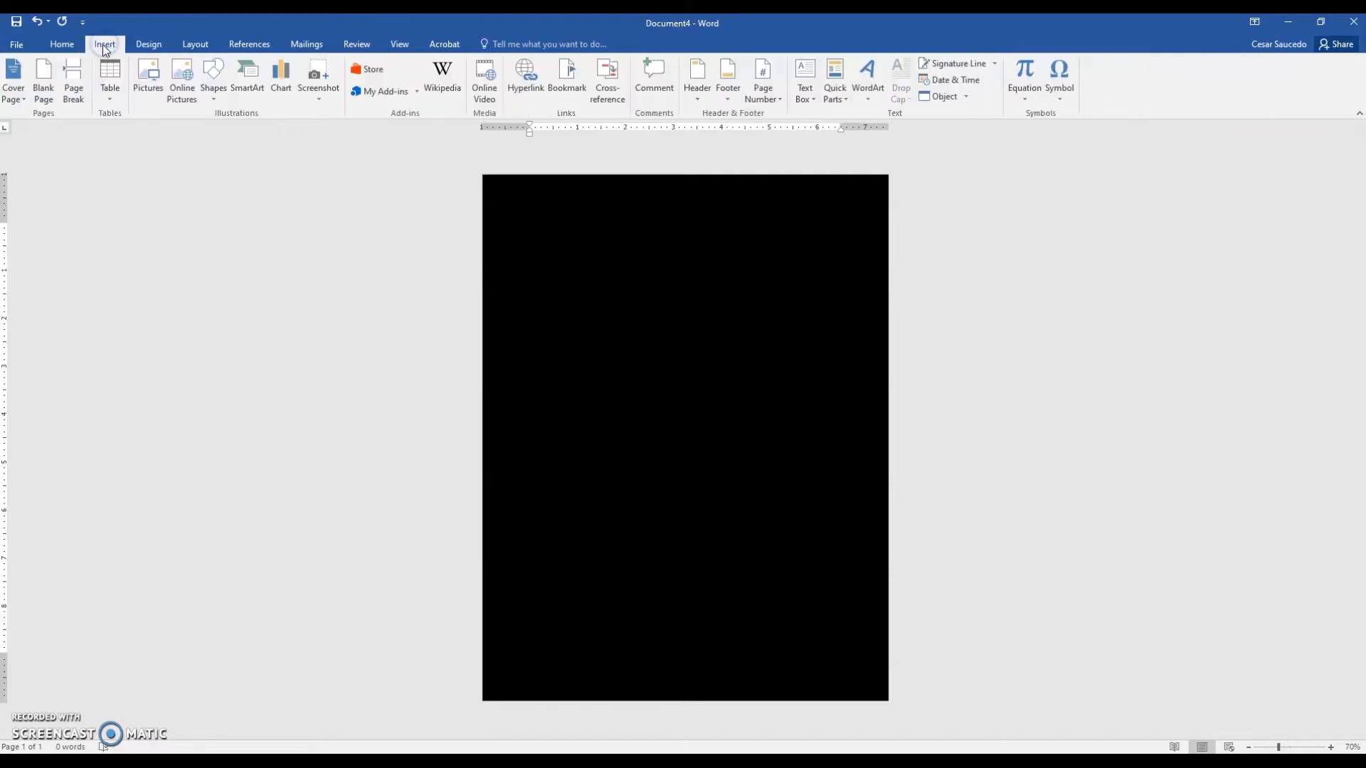
click(215, 89)
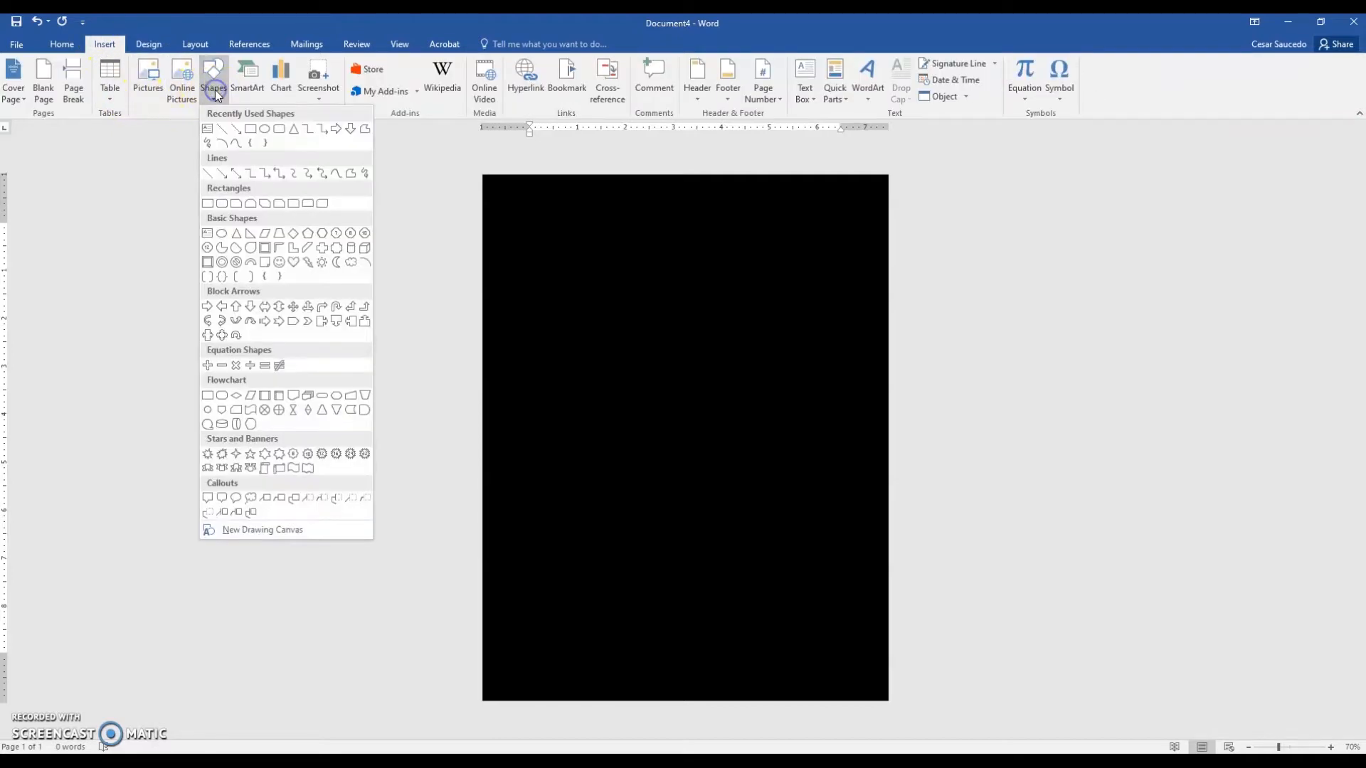
click(251, 130)
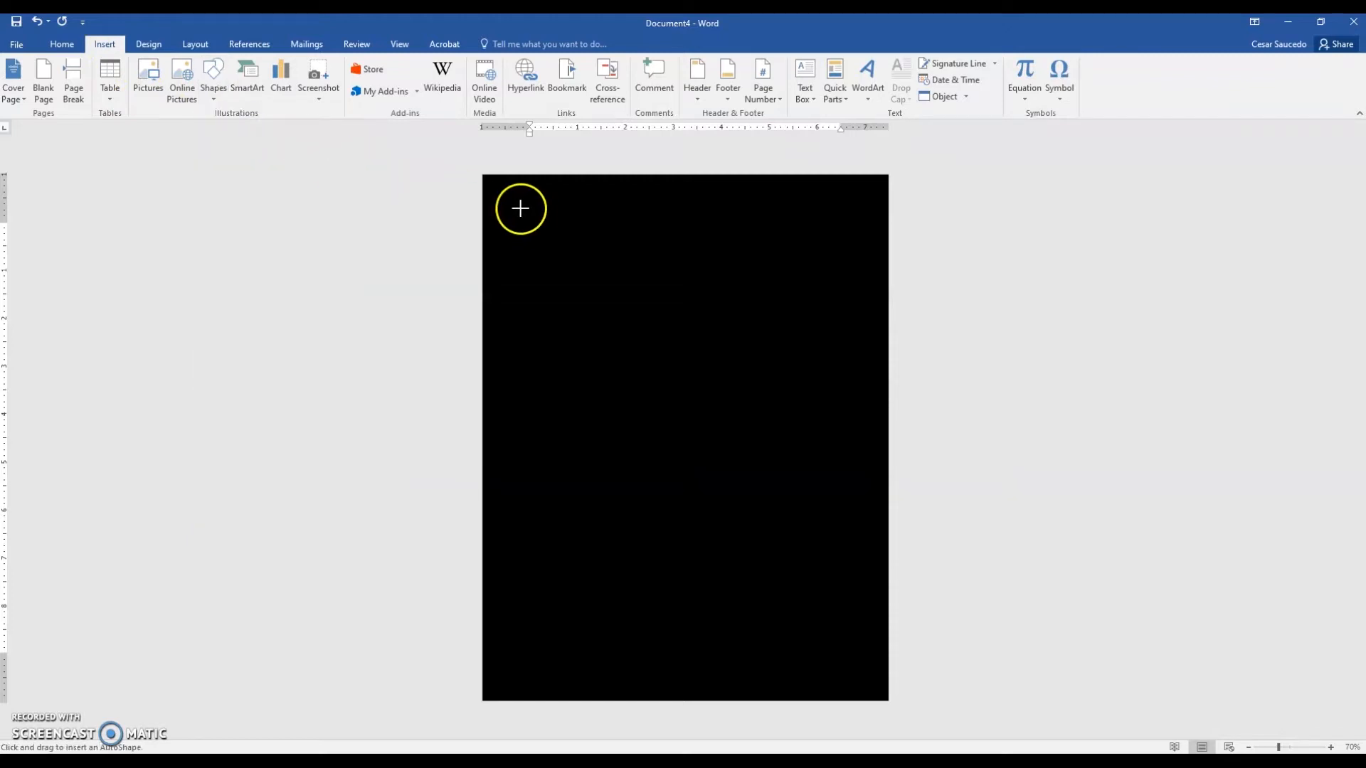
mouse_move(503, 204)
mouse_down()
mouse_move(536, 235)
mouse_move(640, 265)
mouse_move(857, 268)
mouse_move(860, 293)
mouse_move(875, 283)
mouse_up()
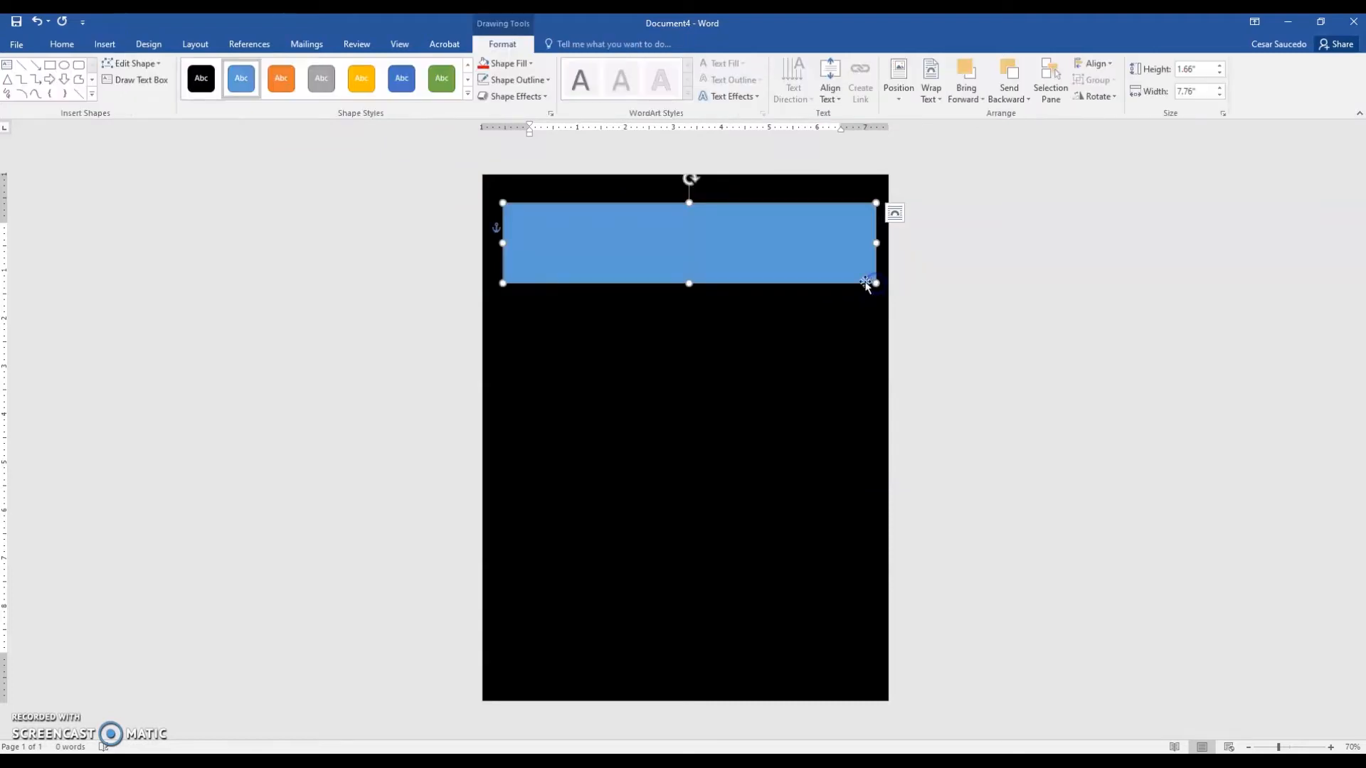
Step: Fix the banner rectangle's position on the page, center it near the top edge, and resize it to about 7.78" by 1.57"
click(895, 215)
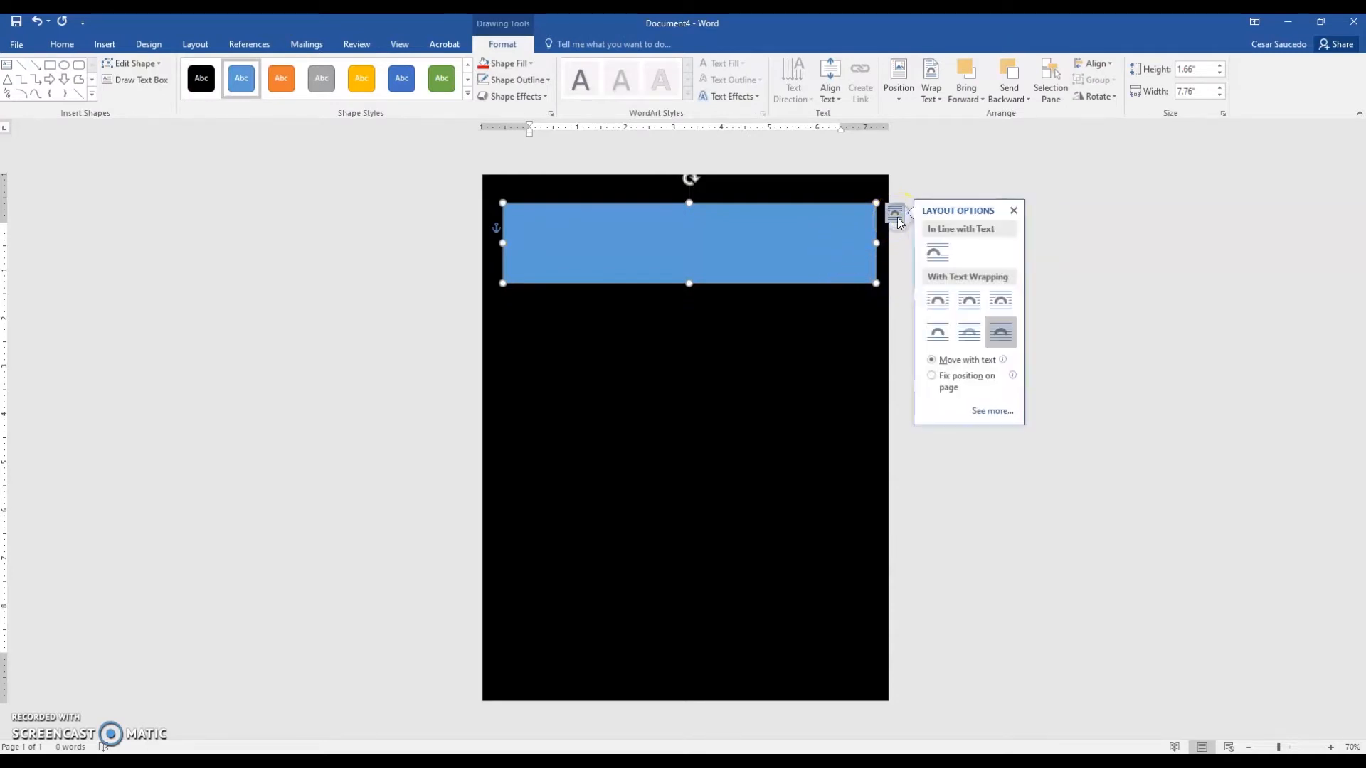
click(932, 377)
drag(753, 261, 741, 229)
mouse_move(869, 232)
mouse_down()
mouse_move(889, 232)
mouse_move(873, 232)
mouse_up()
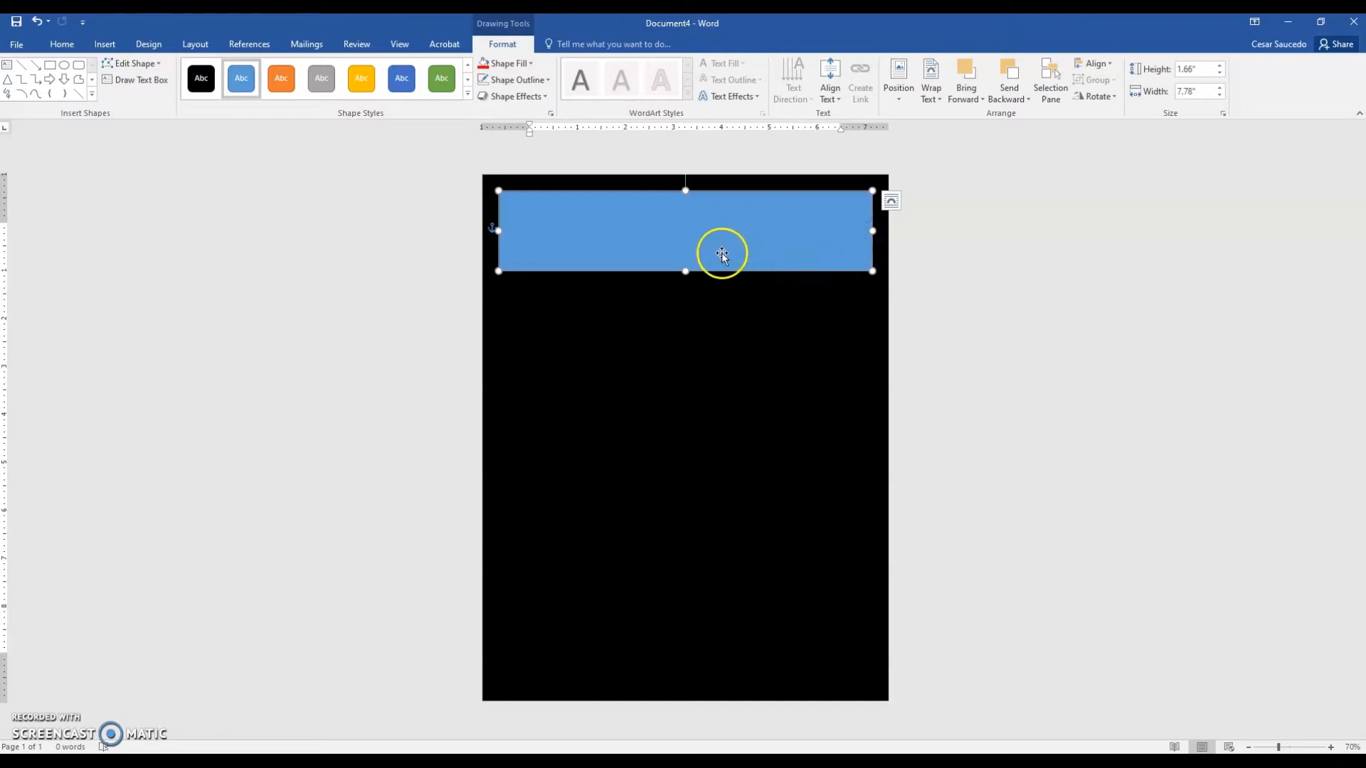
drag(683, 271, 685, 267)
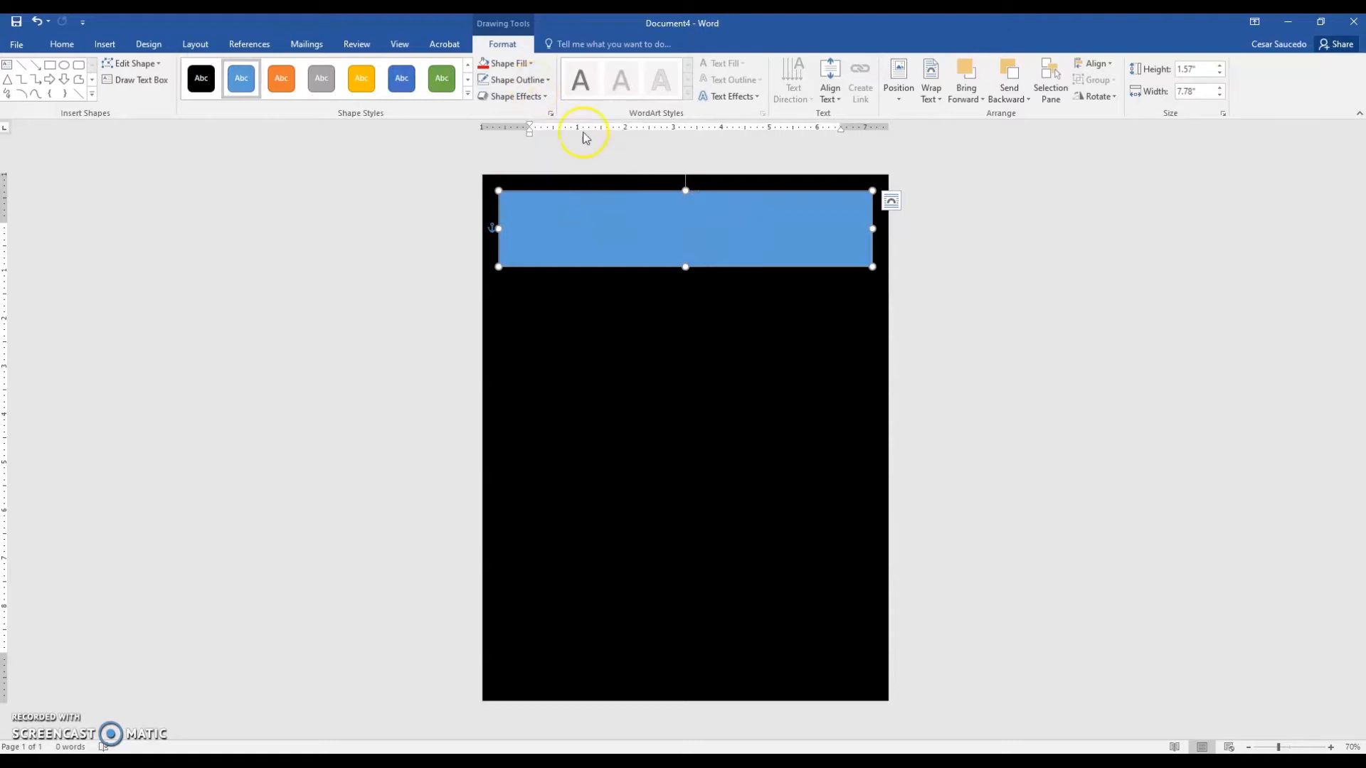
Step: Remove the banner rectangle's outline and fill it with the recently used bright blue
click(528, 80)
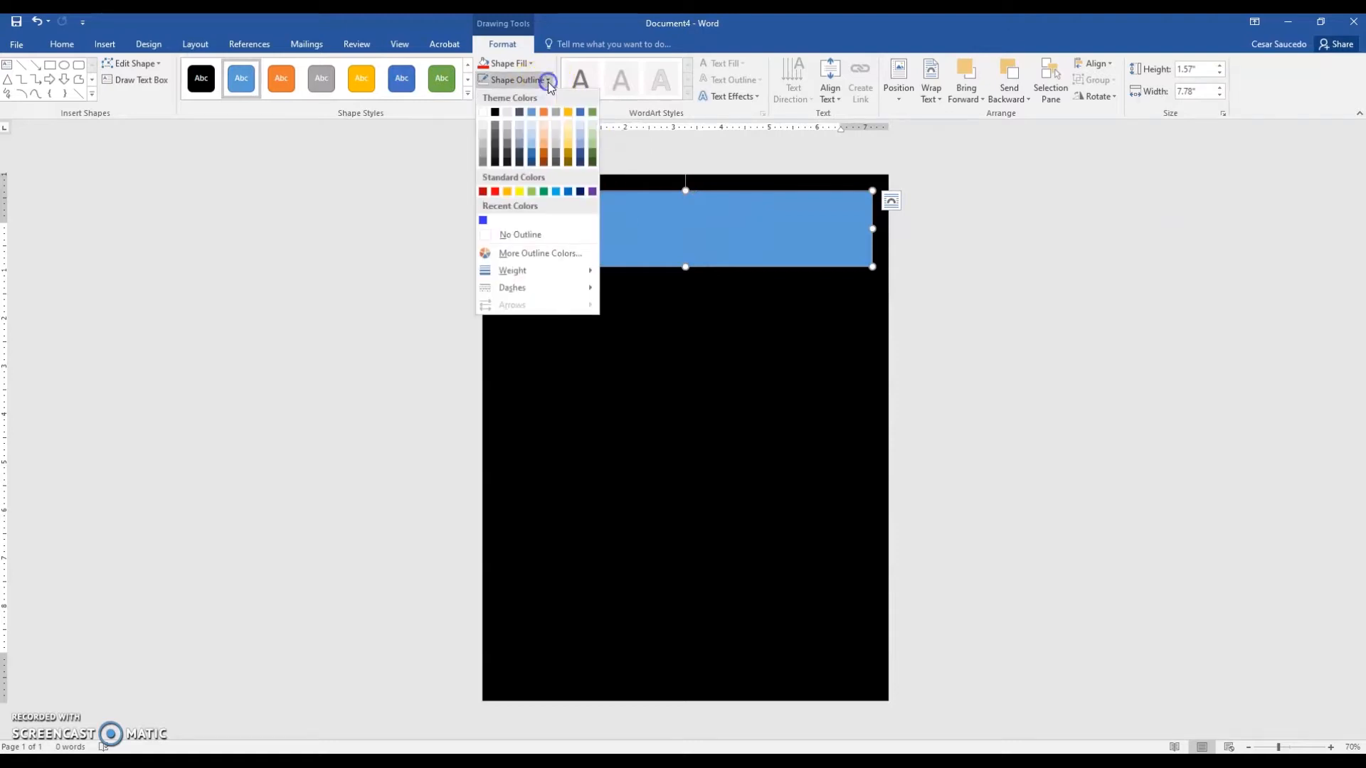
click(519, 233)
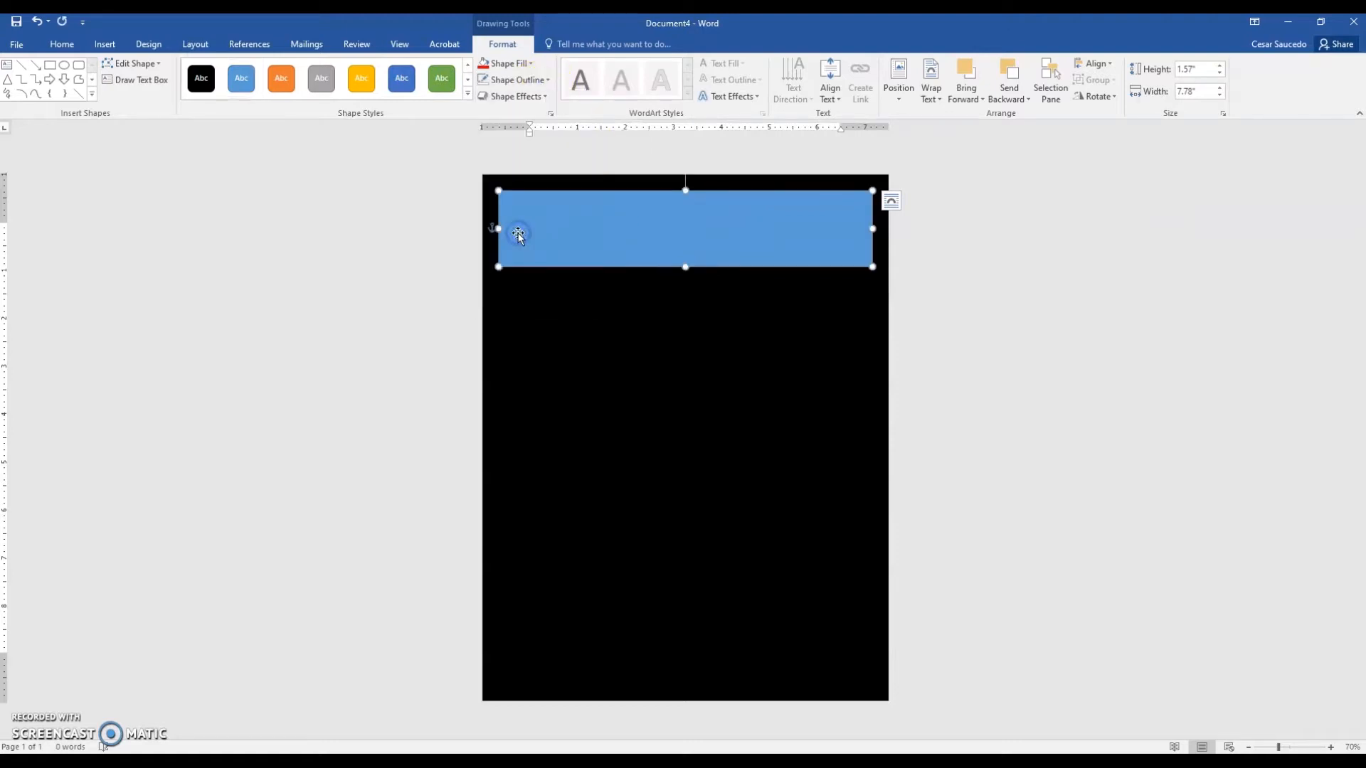
click(529, 64)
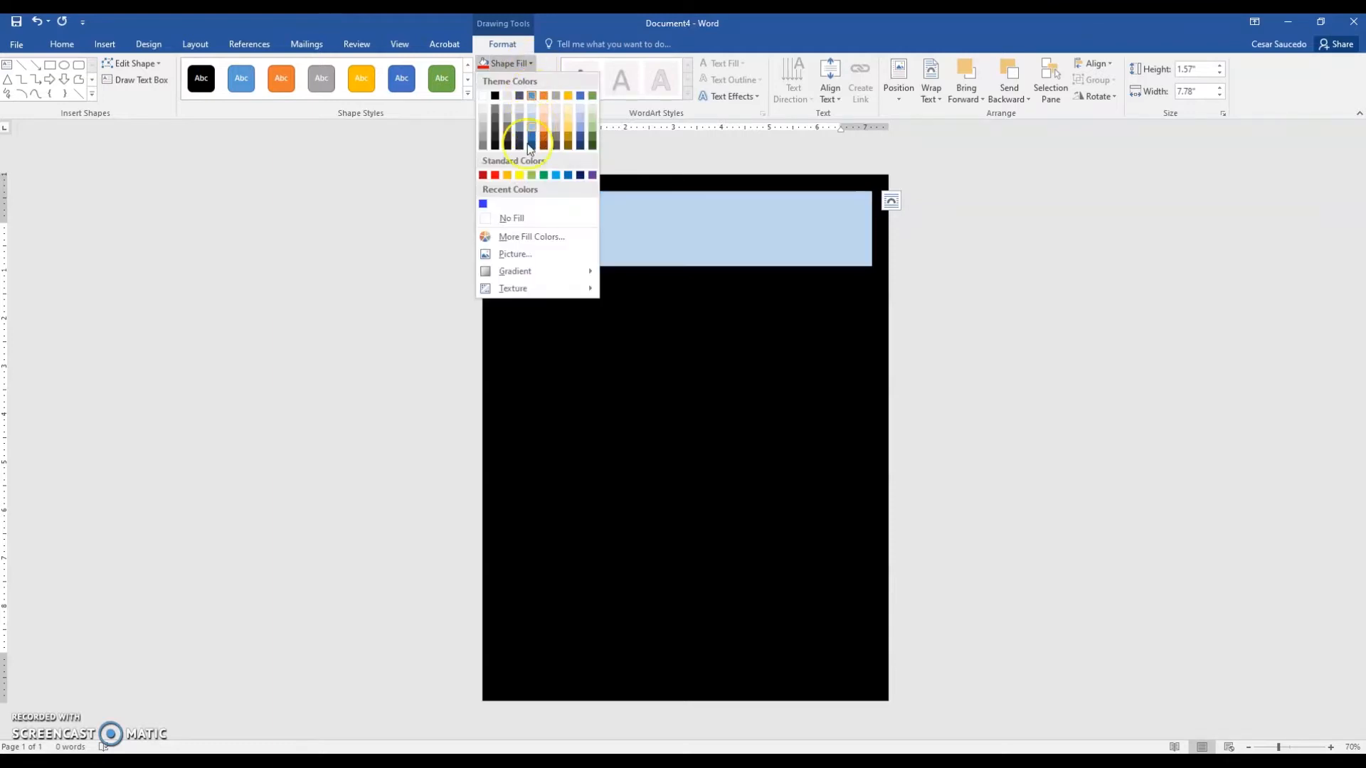
click(483, 204)
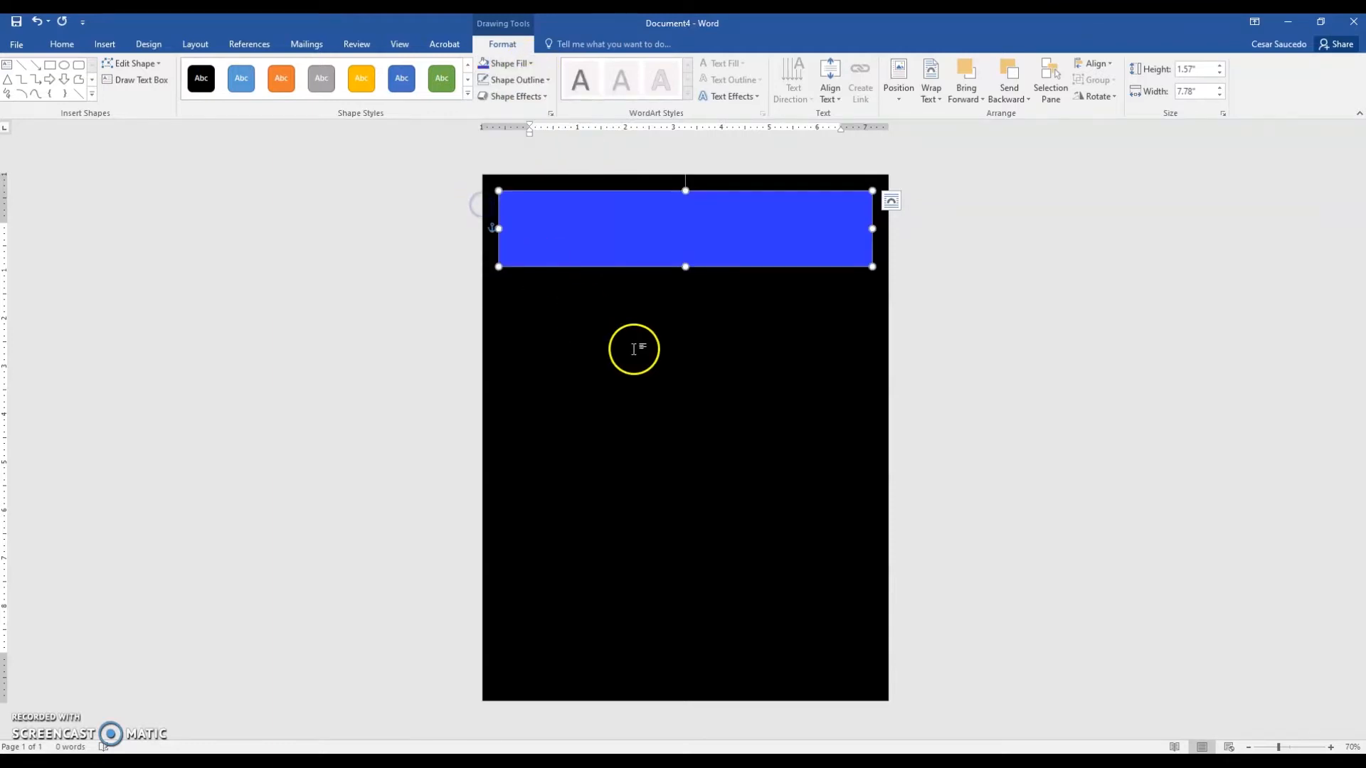
click(631, 348)
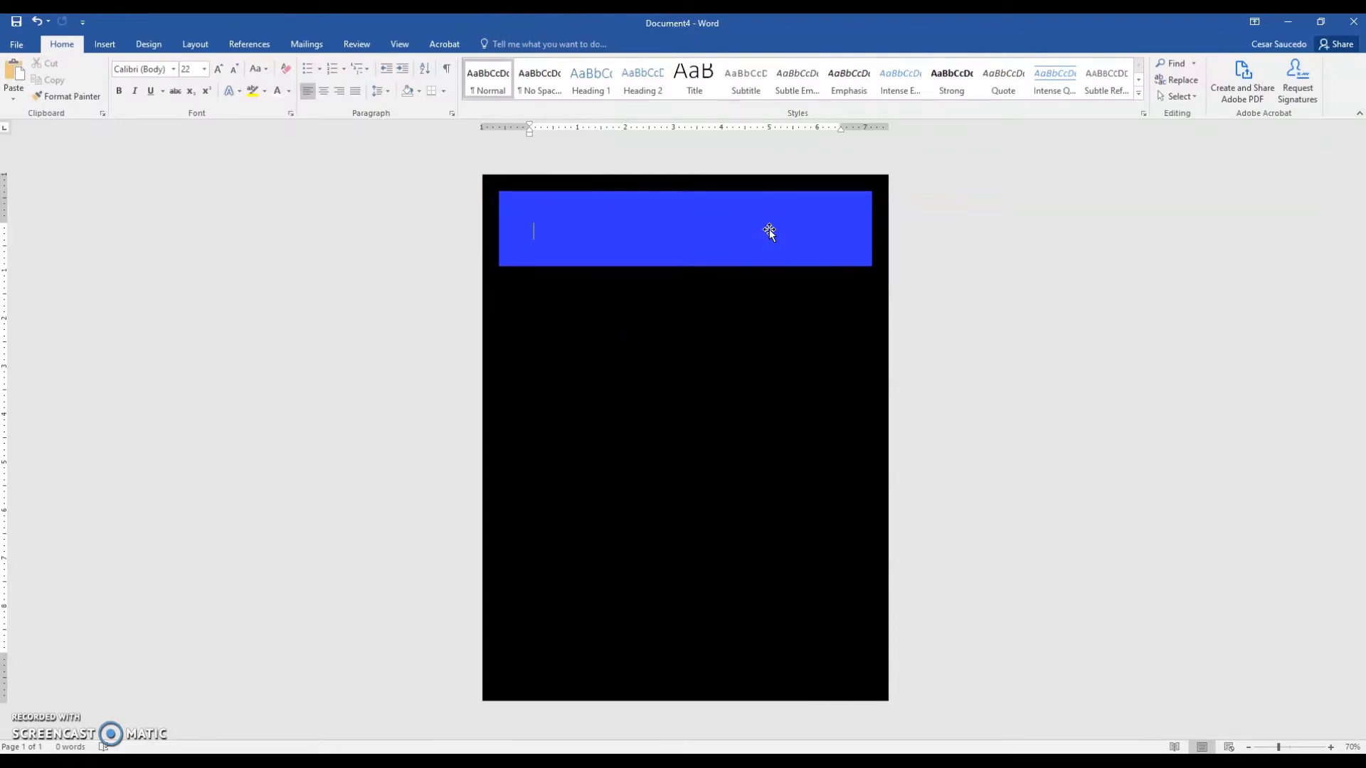
Step: Draw a vertical rectangle about 2.06" wide and 8.12" high below the banner, aligned with its right end
click(104, 42)
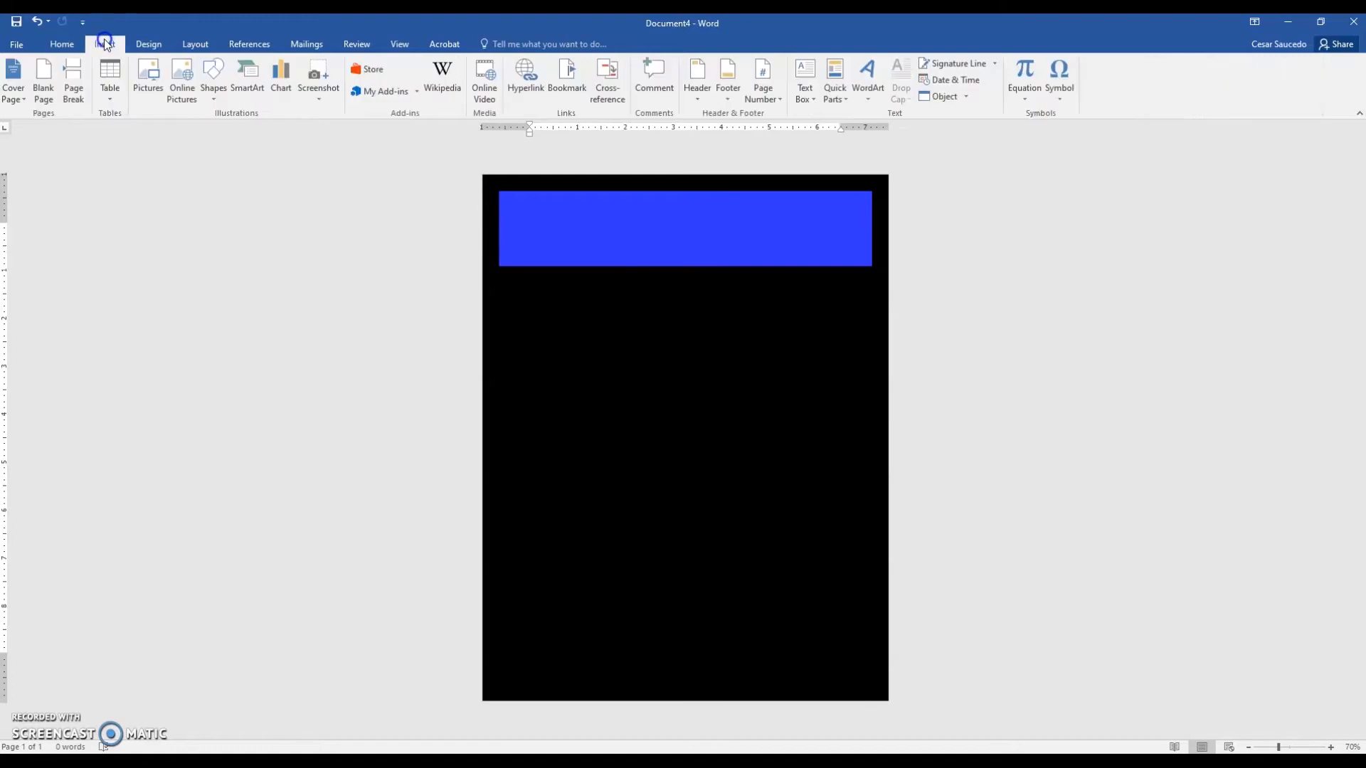
click(214, 78)
click(251, 130)
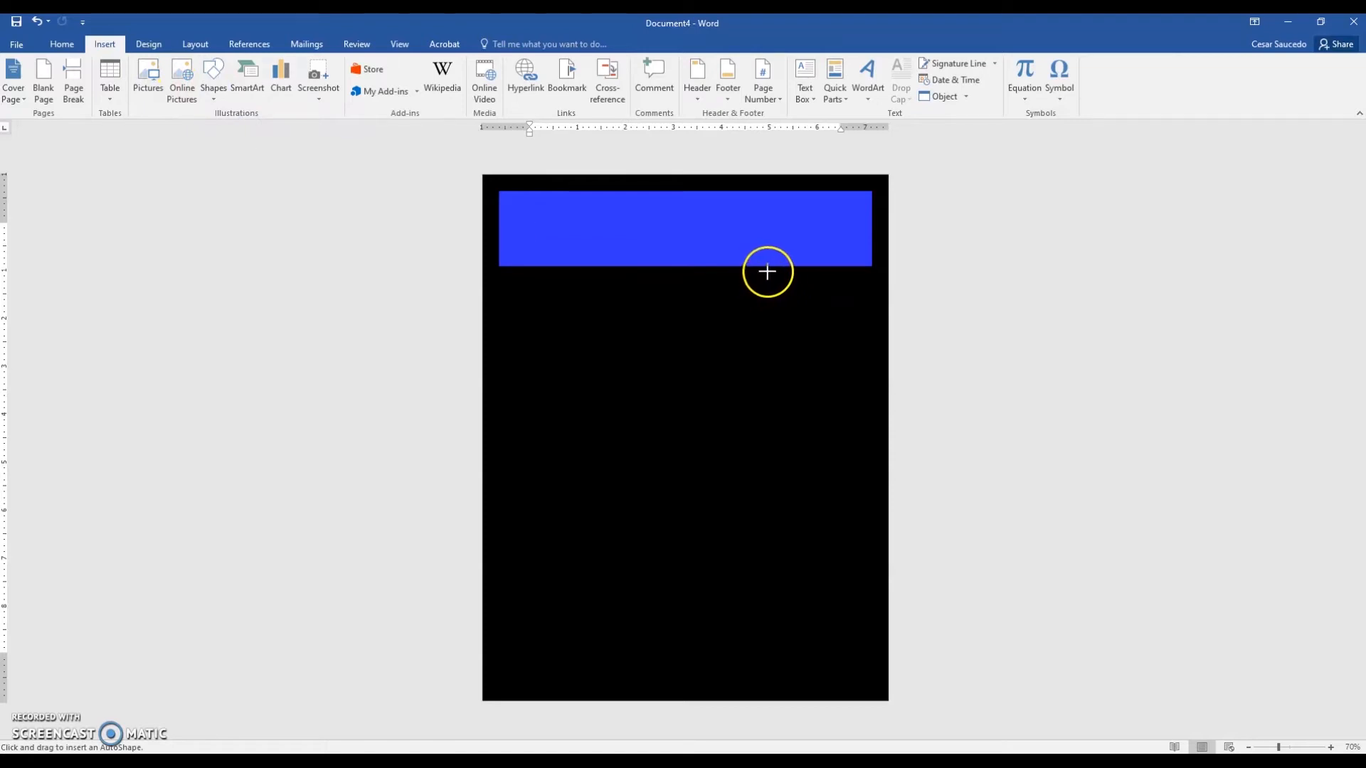
mouse_move(773, 271)
mouse_down()
mouse_move(825, 322)
mouse_move(872, 661)
mouse_up()
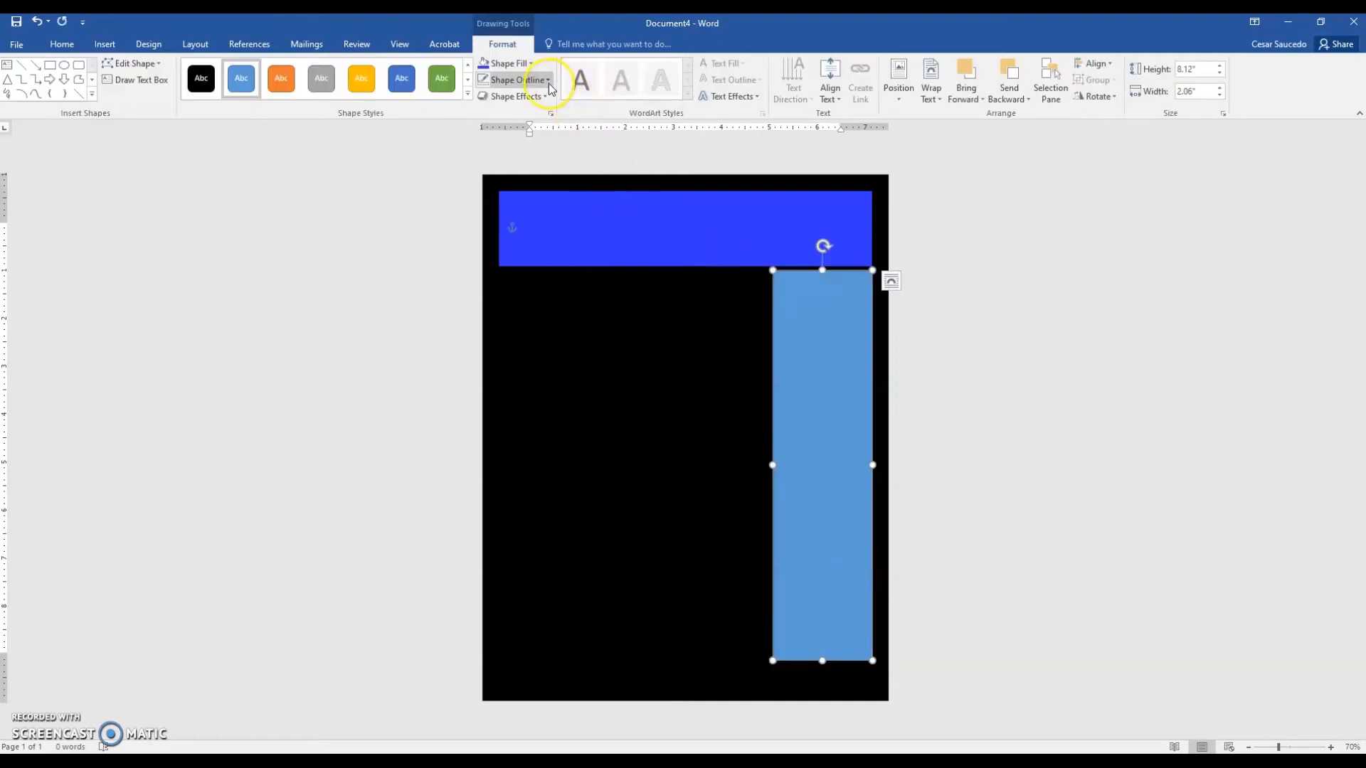
Step: Remove the vertical rectangle's outline and fill it with standard red
click(548, 86)
click(513, 239)
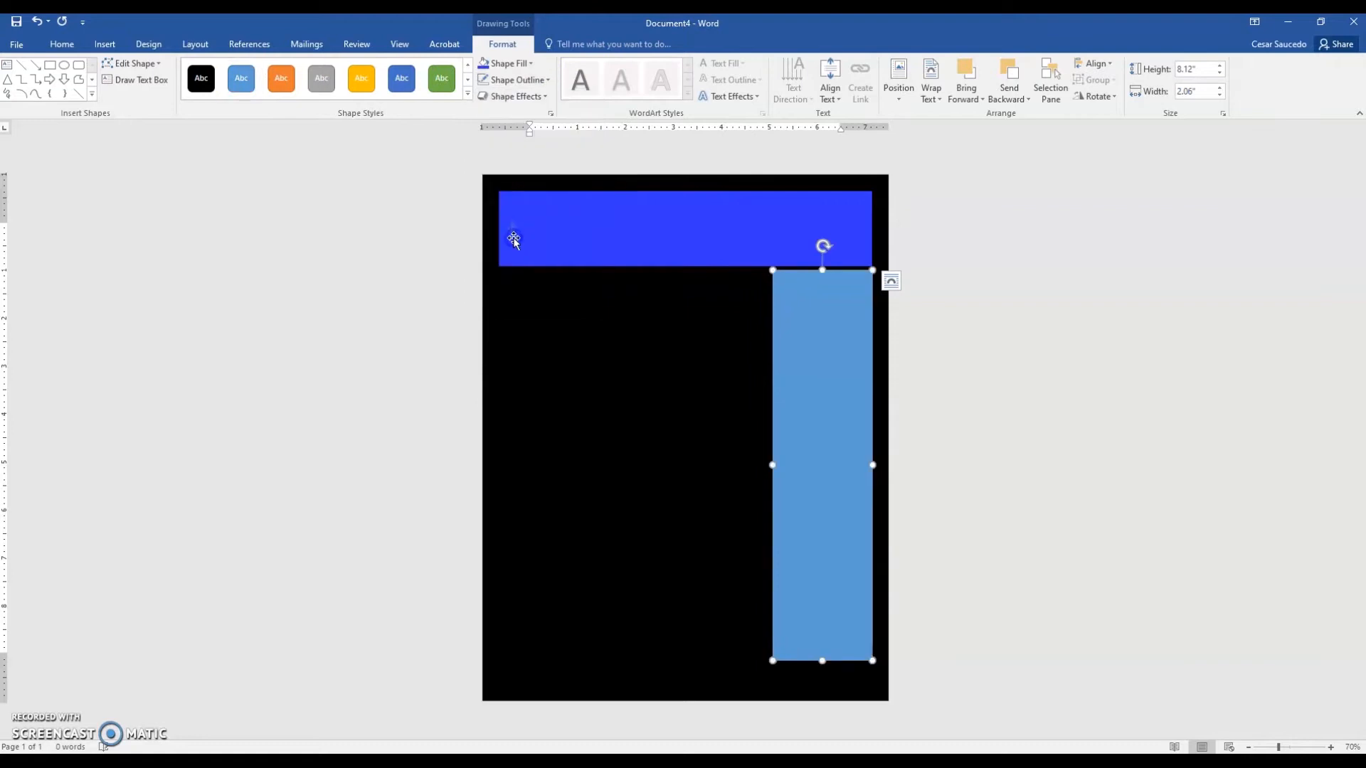
click(540, 83)
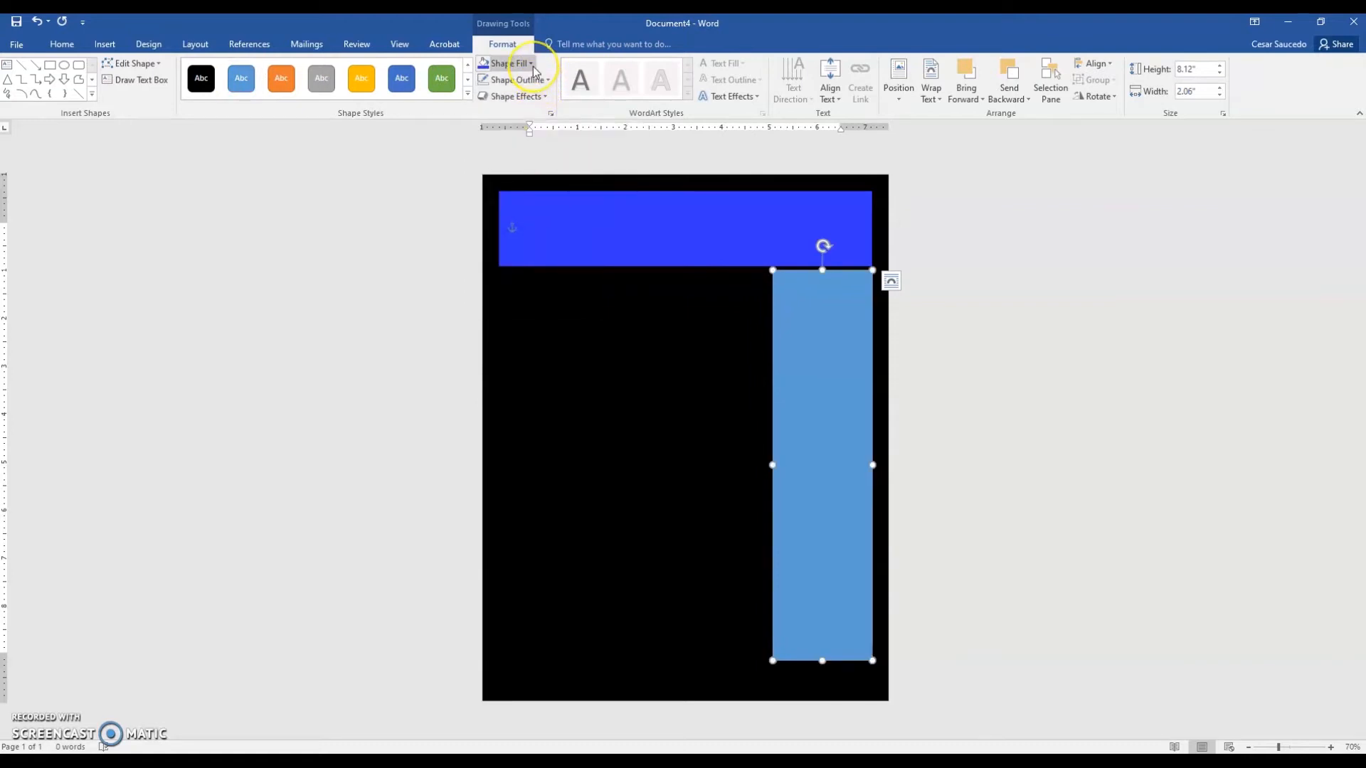
click(531, 64)
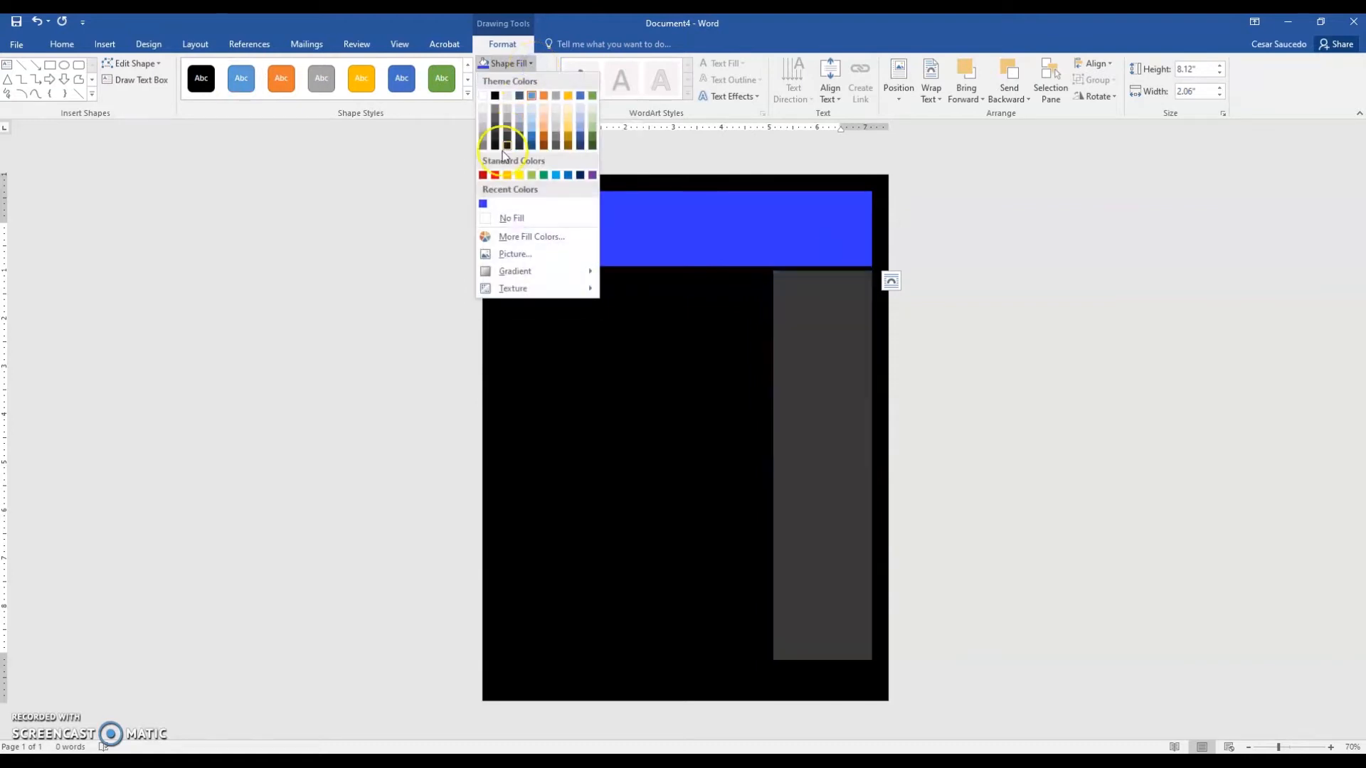
click(496, 177)
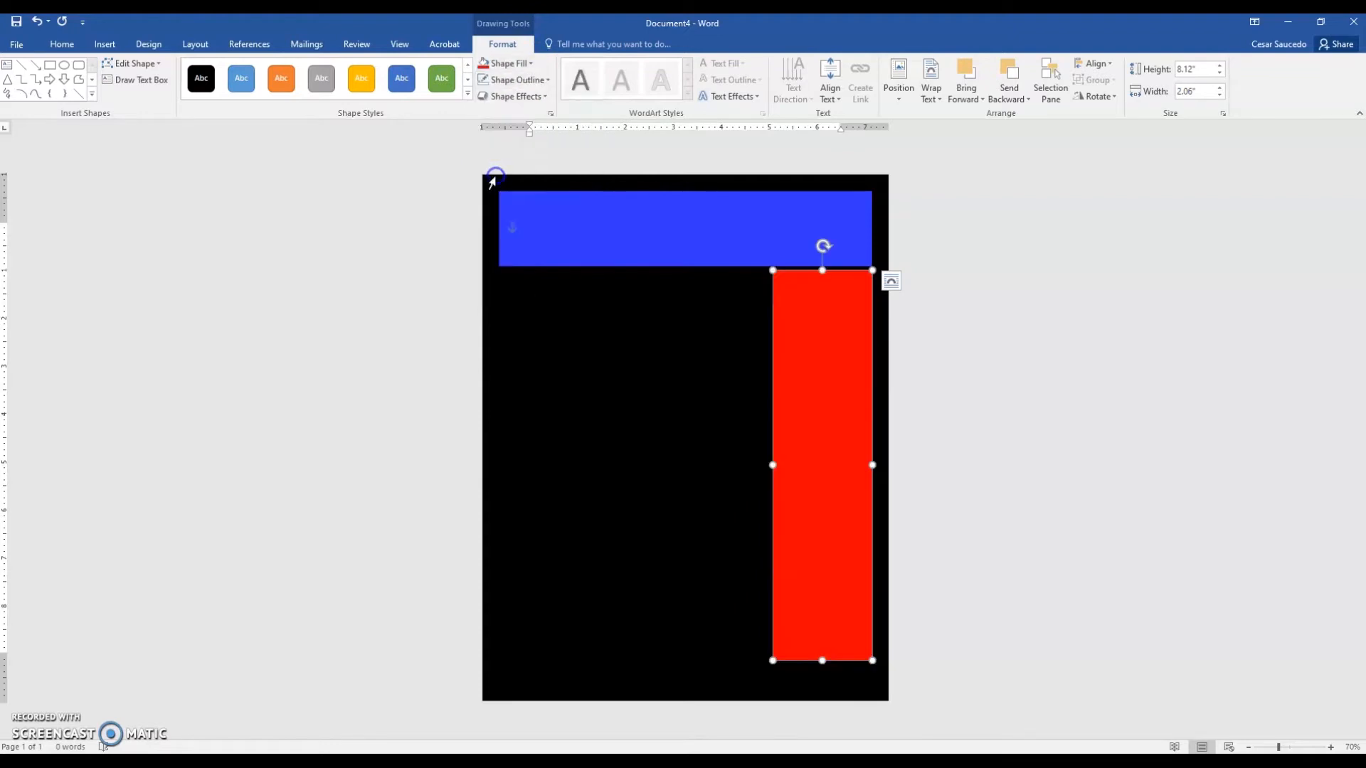
click(692, 369)
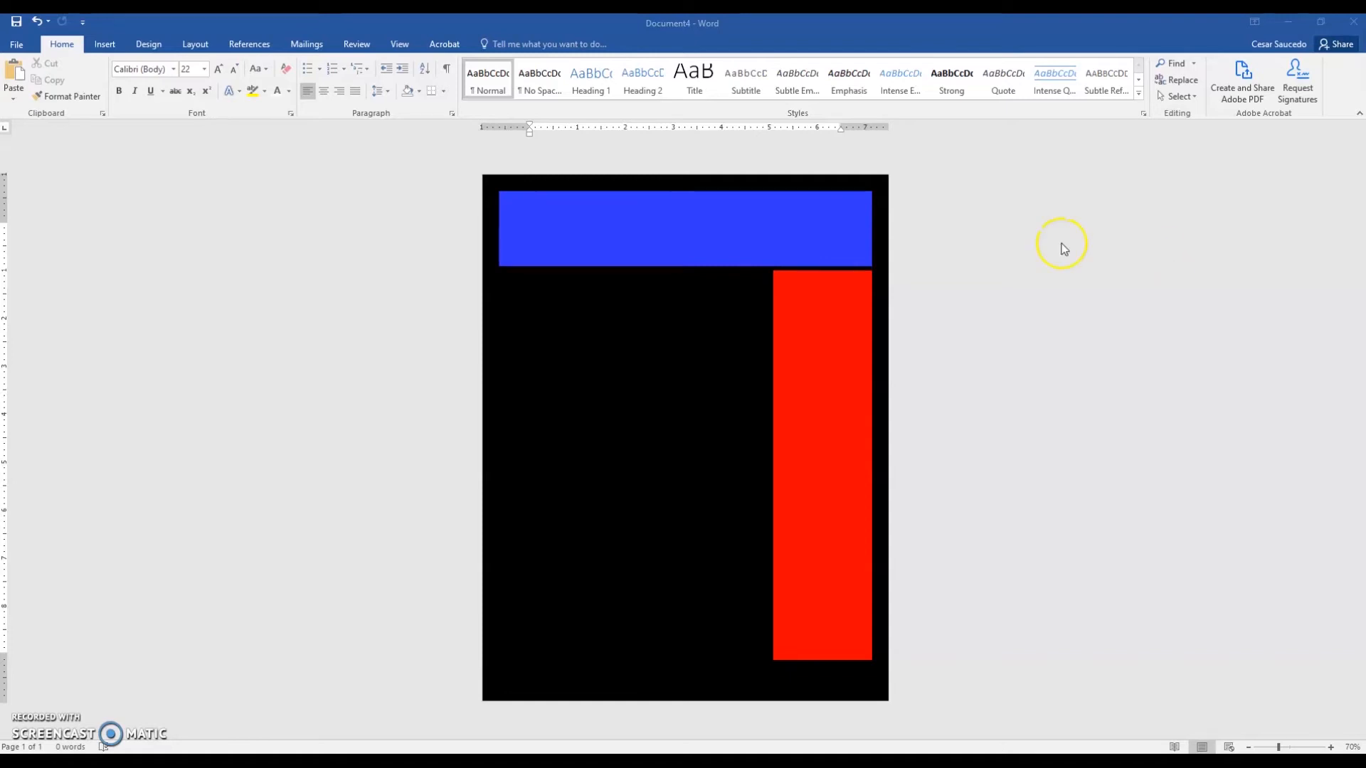
Step: Paste the copied Colonels logo, fix its position on the page, and place it at the left end of the blue banner
click(513, 253)
key(ctrl+v)
drag(562, 267, 577, 277)
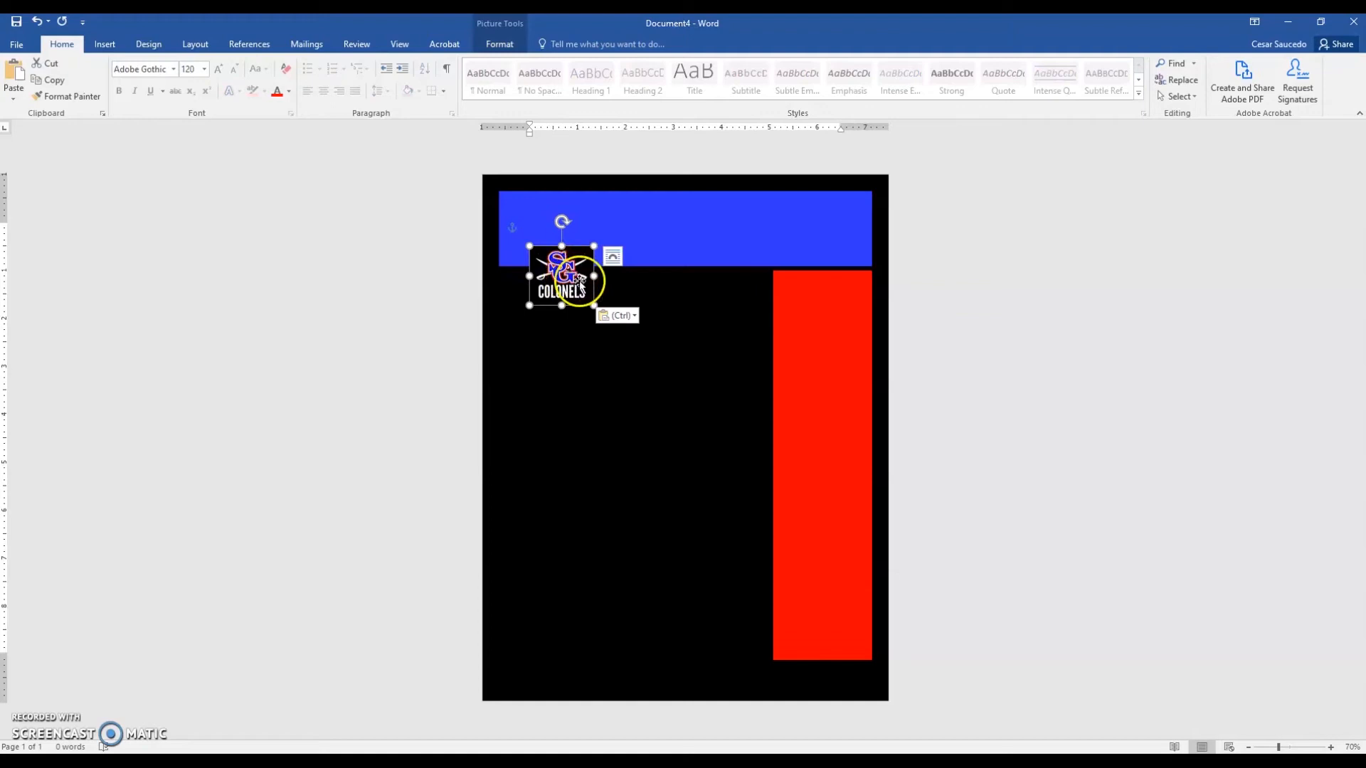
click(613, 260)
click(650, 420)
drag(565, 275, 552, 237)
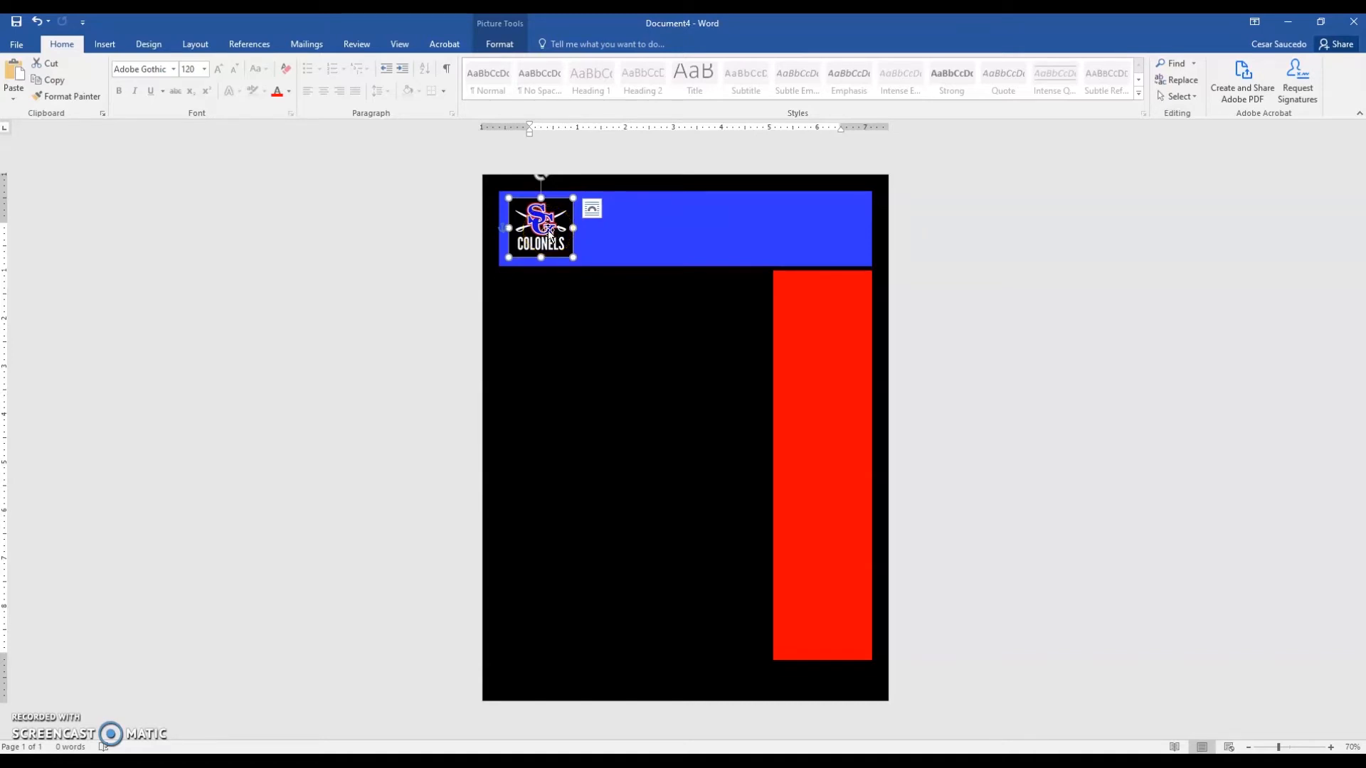
Step: Apply the white picture style with rounded diagonal corners to the Colonels logo
double_click(548, 231)
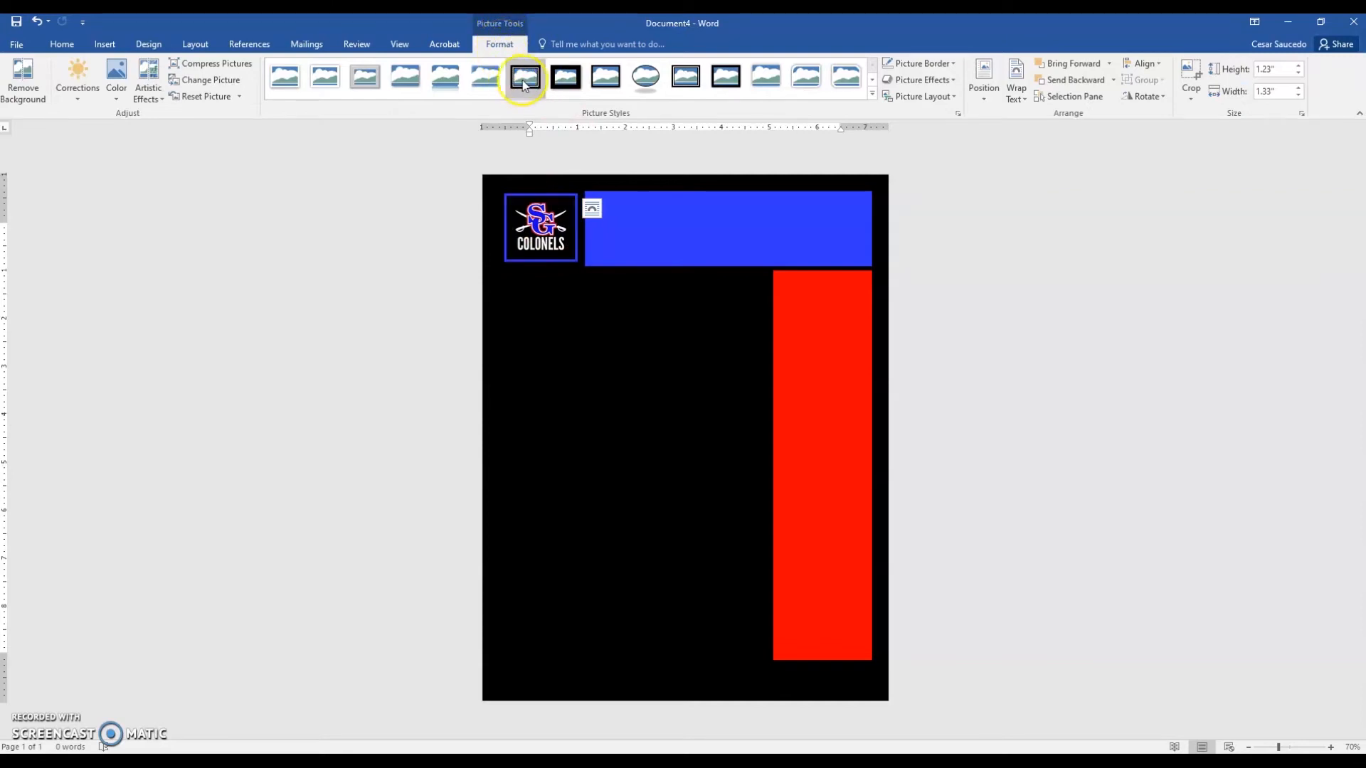
click(576, 80)
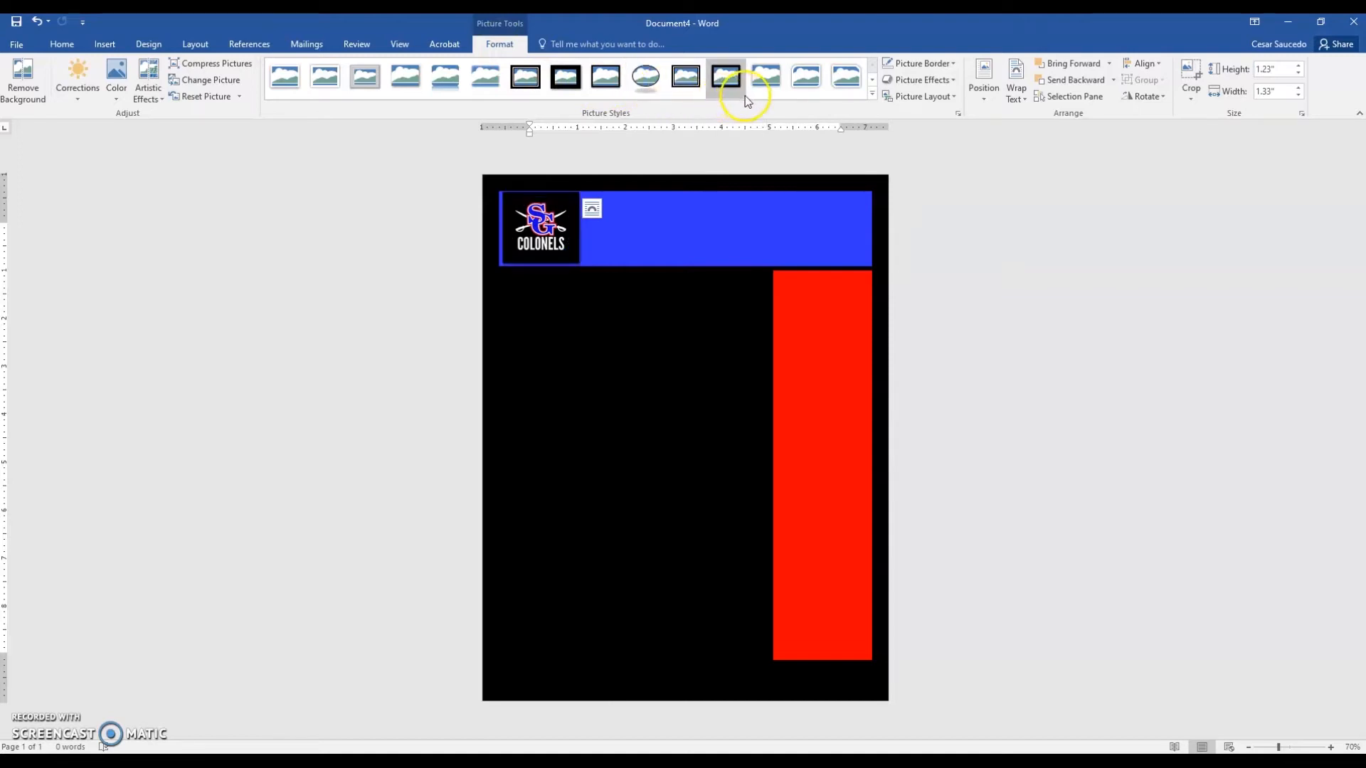
click(806, 83)
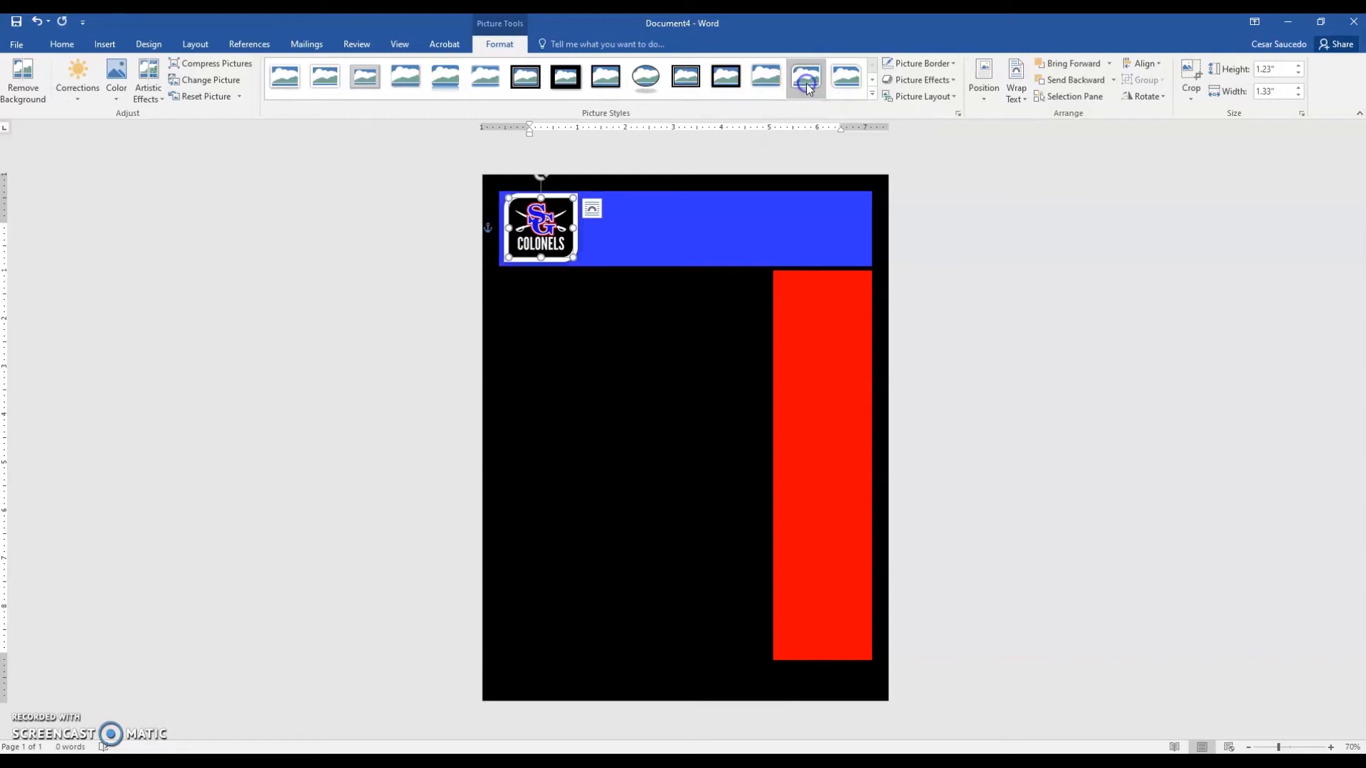
click(636, 377)
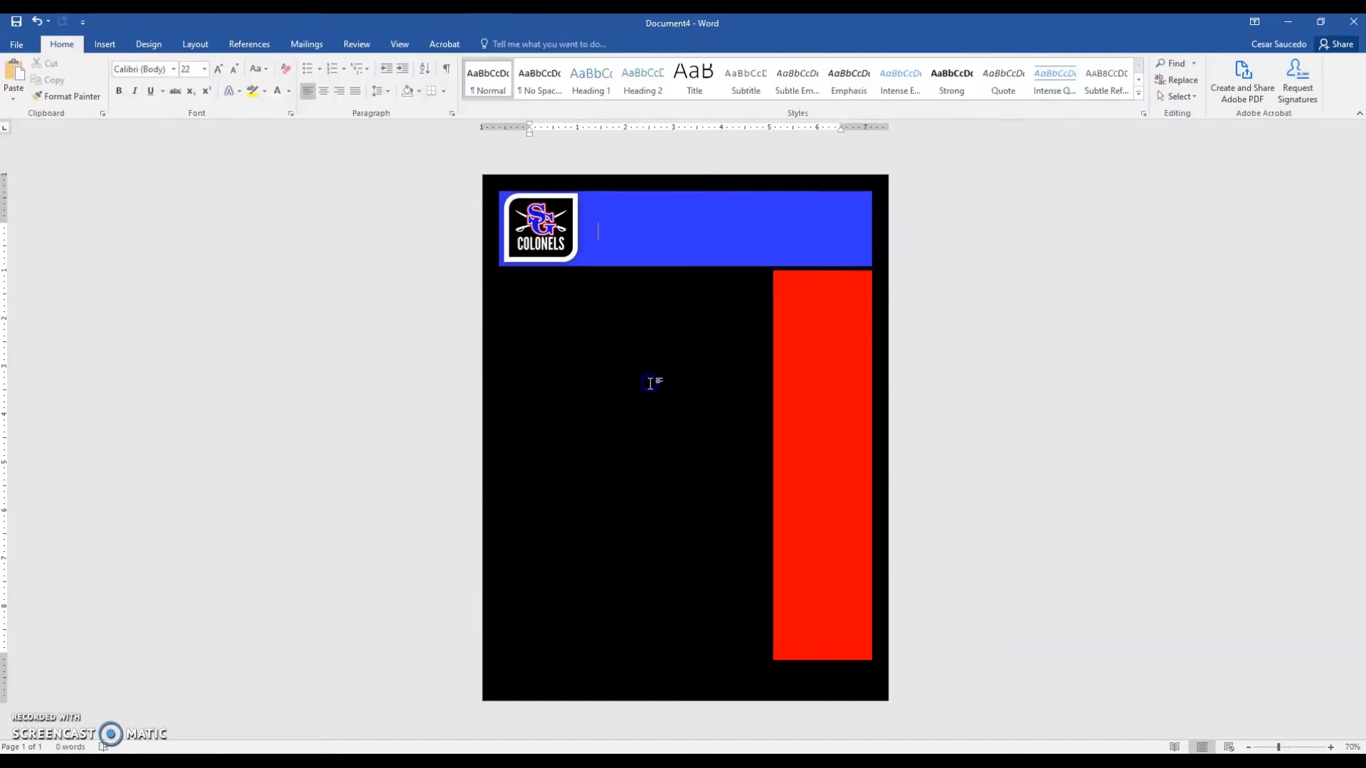
Step: Enter the title "South Garland High School" on the document line beside the logo
click(634, 227)
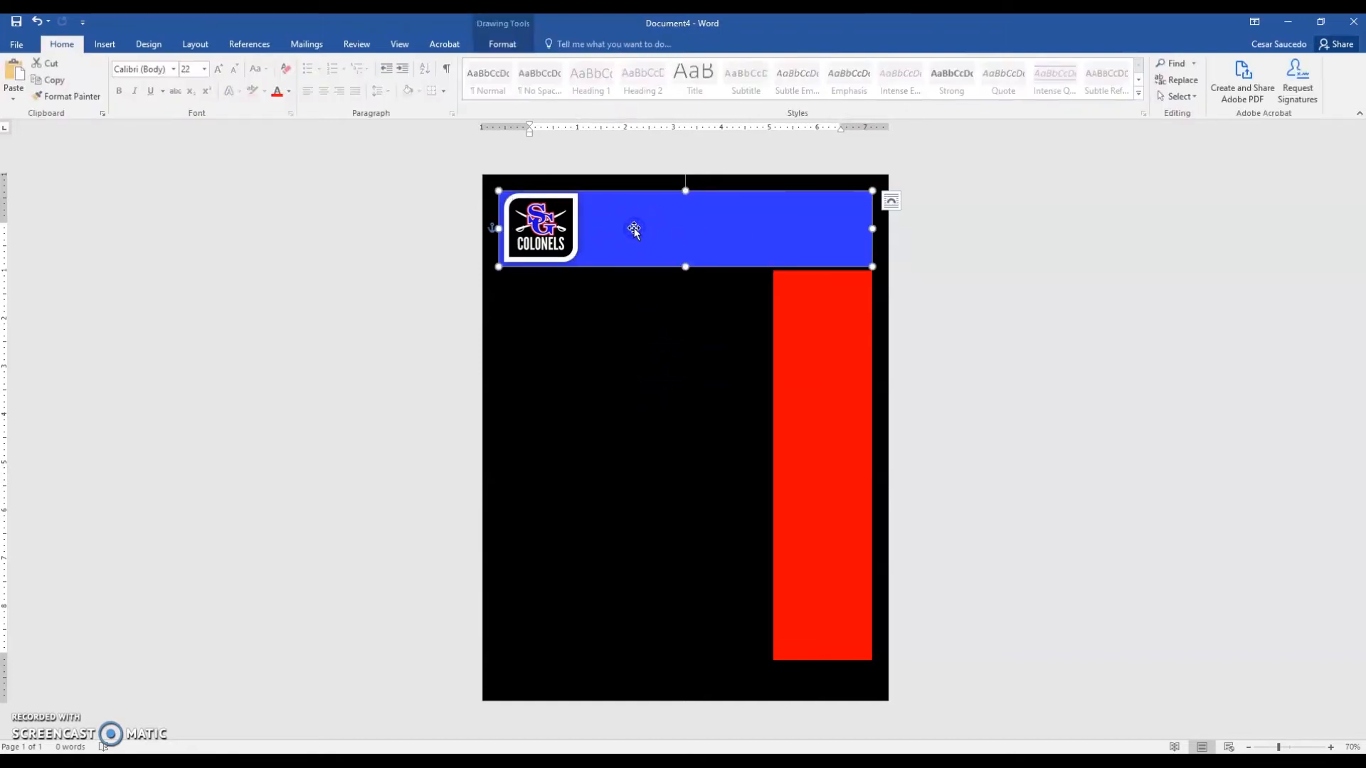
double_click(634, 229)
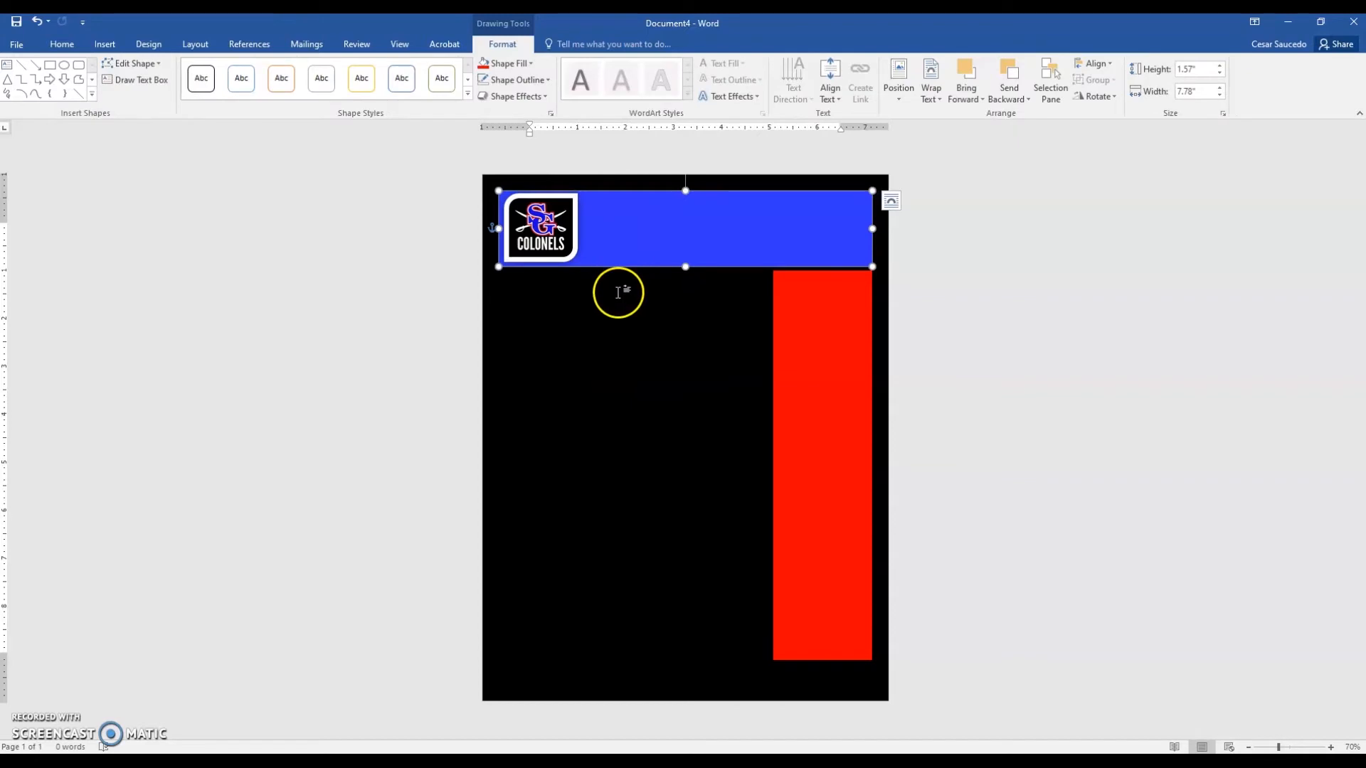
click(619, 245)
click(618, 313)
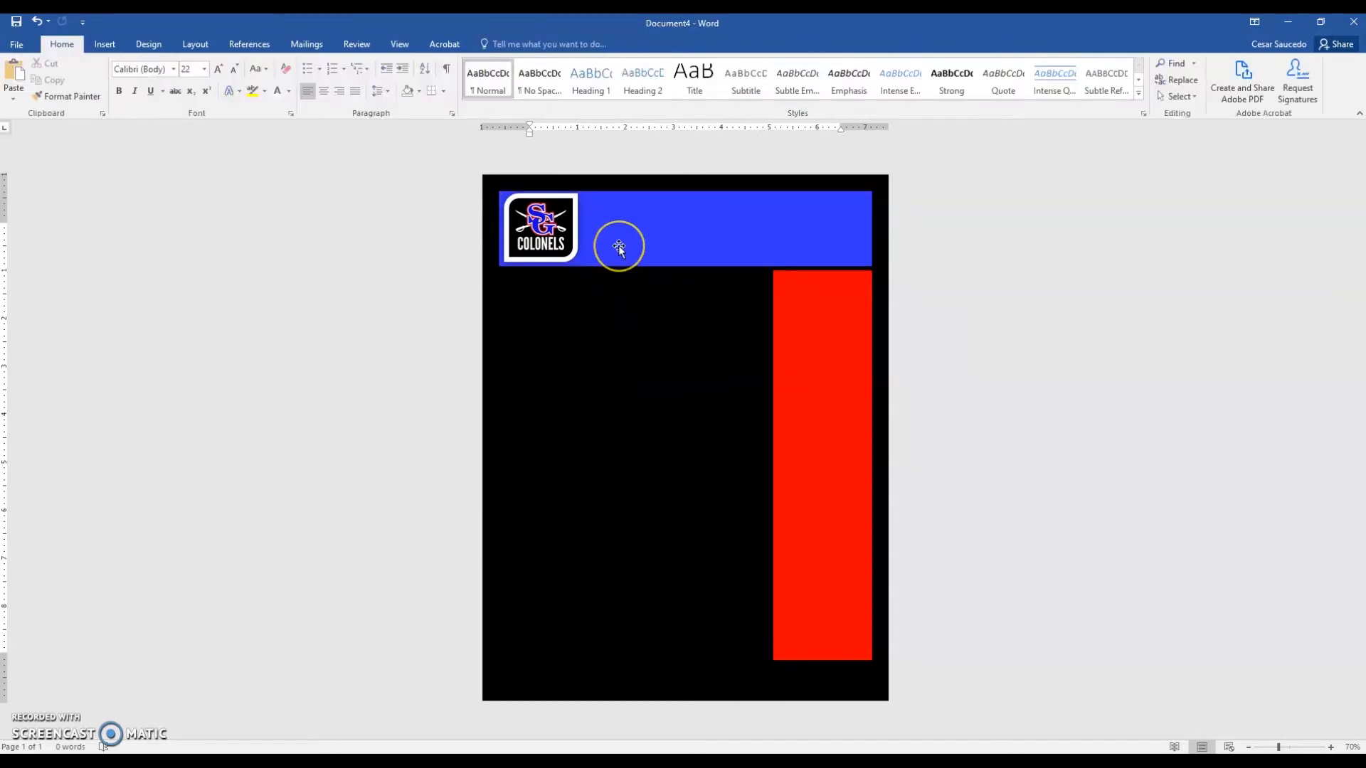
click(619, 247)
text(South Garland High Sch)
Step: Set the blue banner rectangle's text wrapping to Behind Text
click(751, 236)
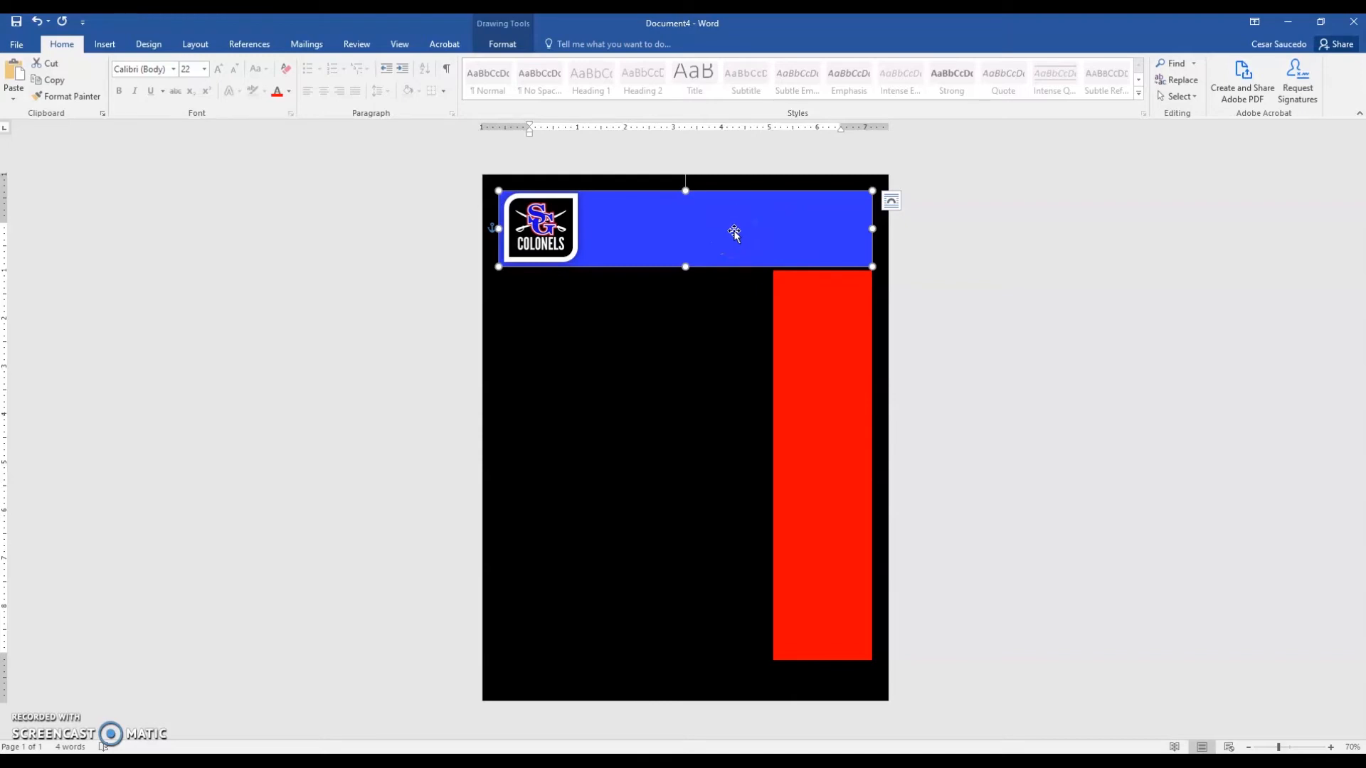
click(891, 203)
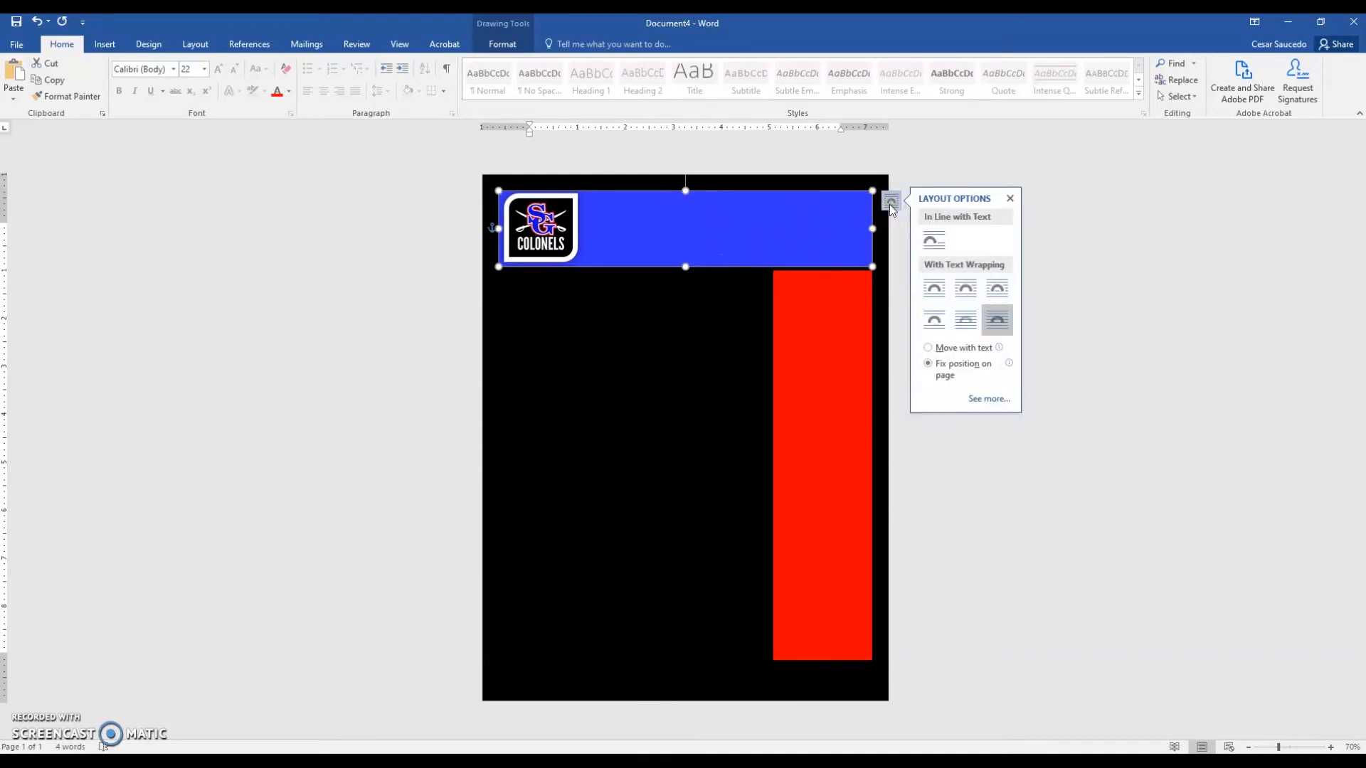
click(966, 327)
click(967, 327)
Step: Change the font of the "South Garland High School" title to Hobo Std
click(756, 239)
drag(756, 239, 614, 225)
click(673, 181)
click(665, 262)
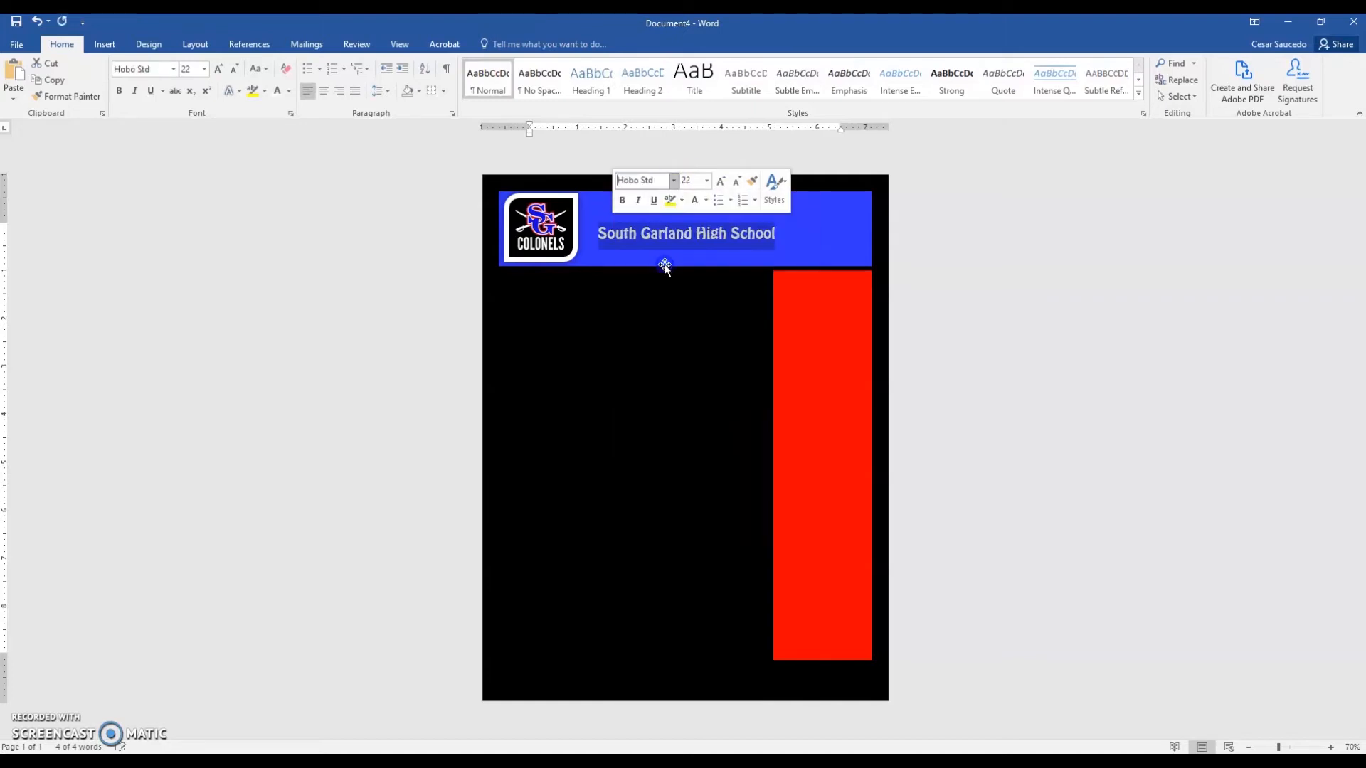
Step: Increase the "South Garland High School" title's font size to 28
click(720, 182)
click(719, 182)
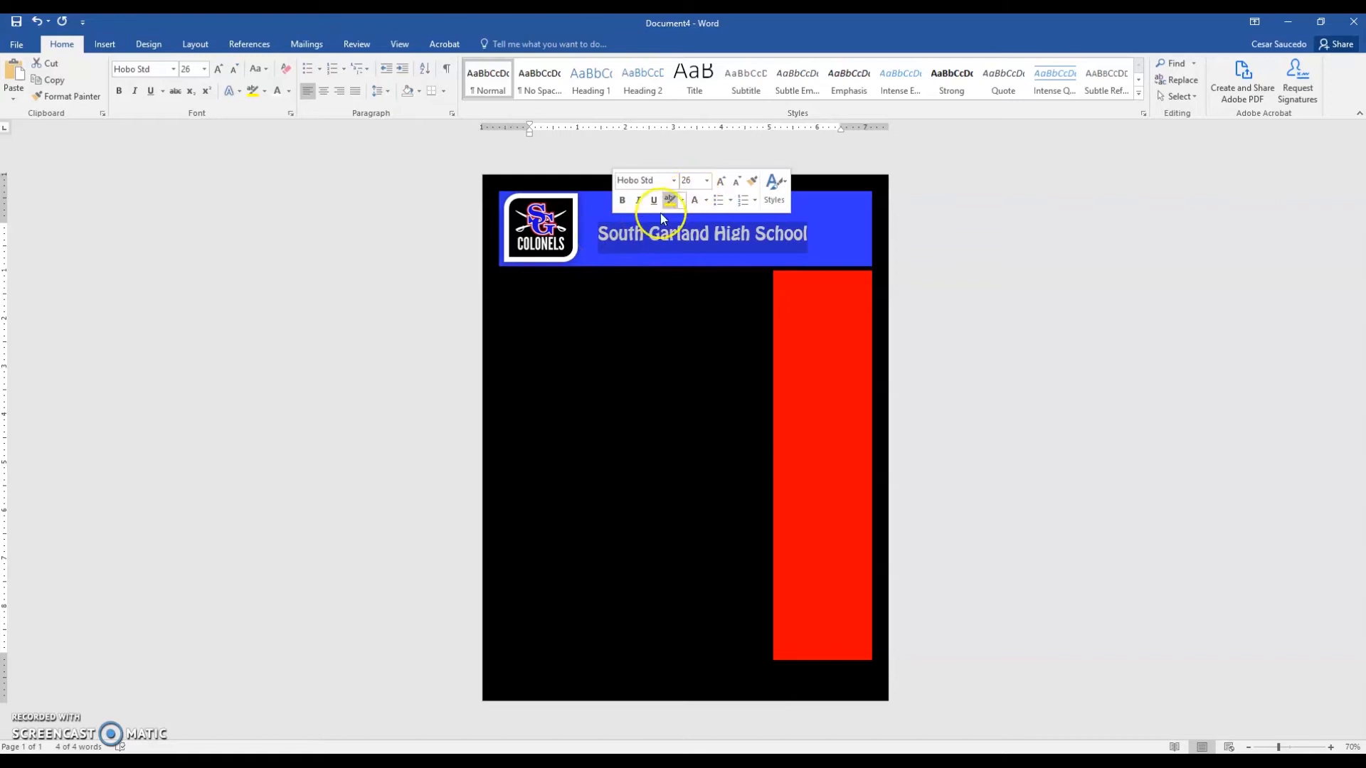
click(720, 182)
click(608, 235)
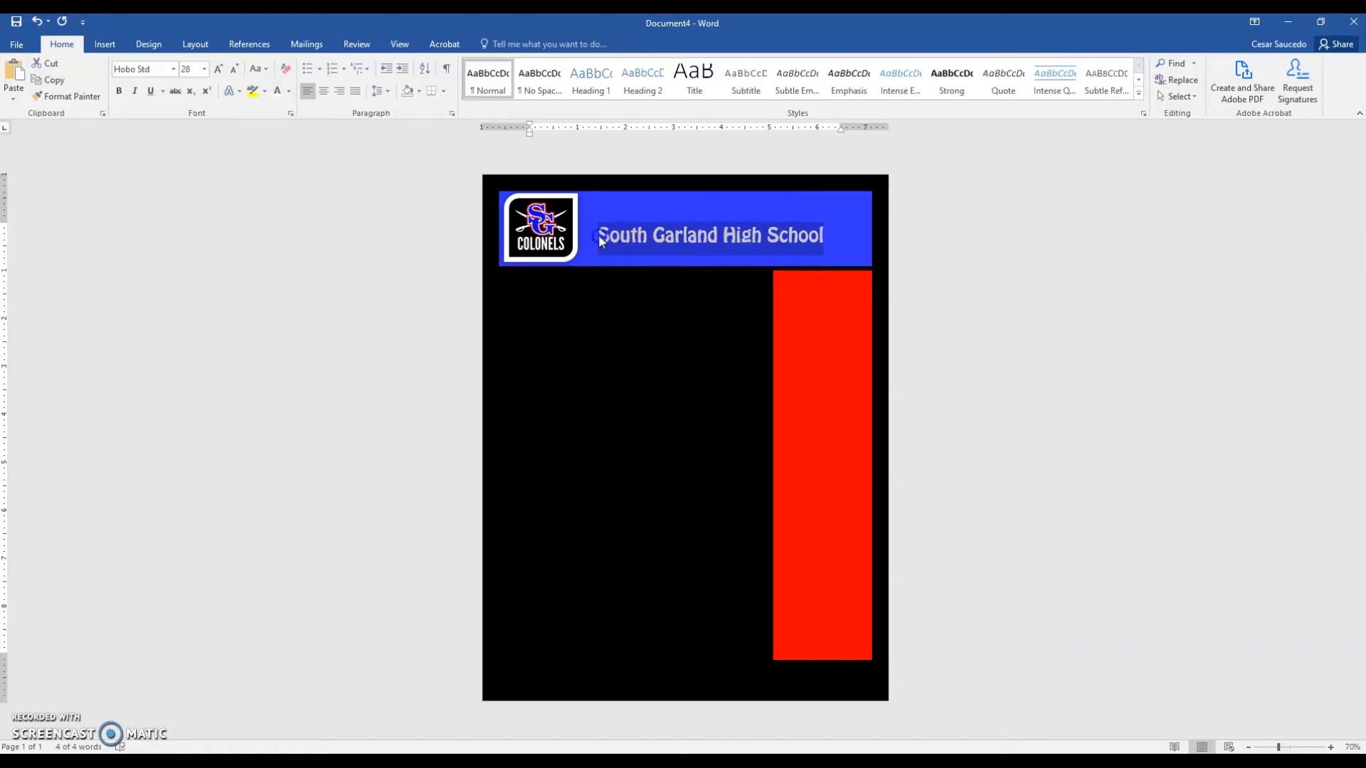
Step: Paste the round school mascot picture into the document below the blue banner
click(654, 240)
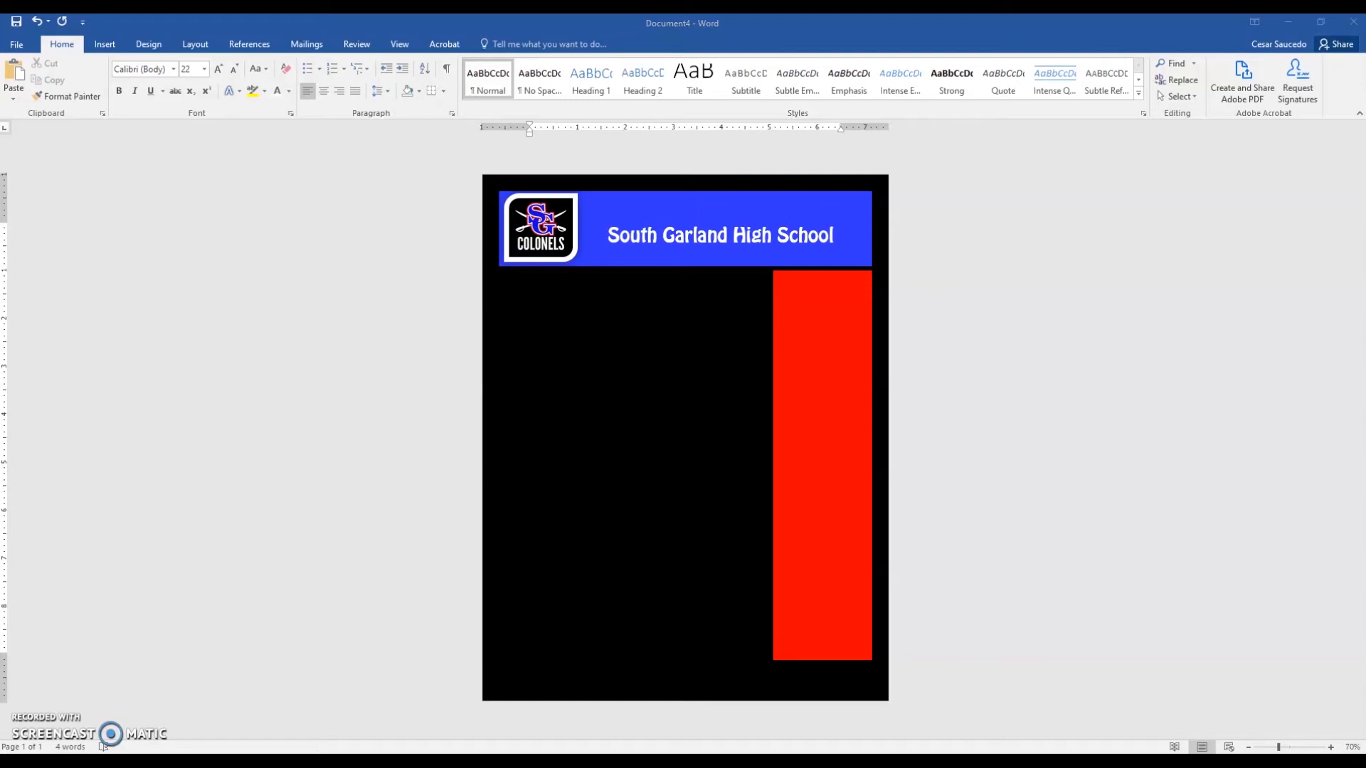
click(563, 327)
click(842, 236)
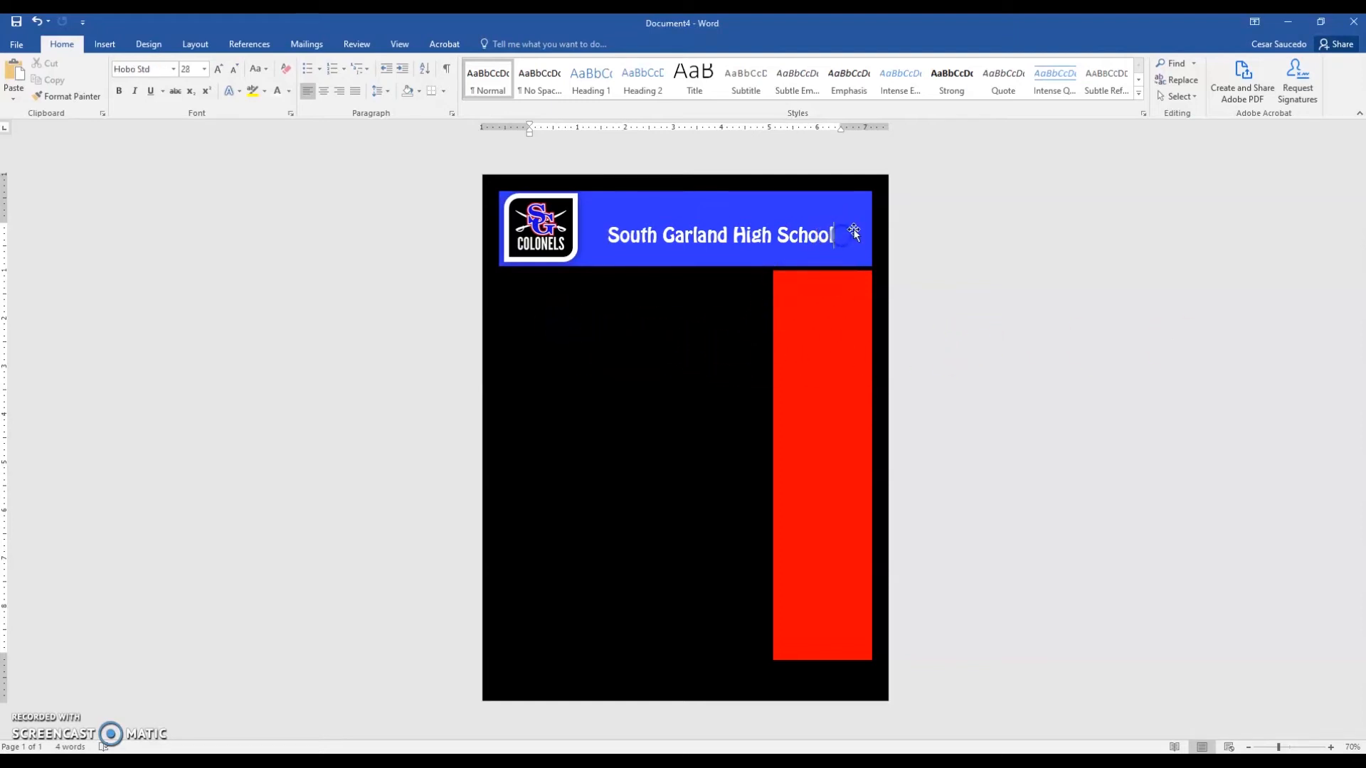
click(677, 468)
key(ctrl+v)
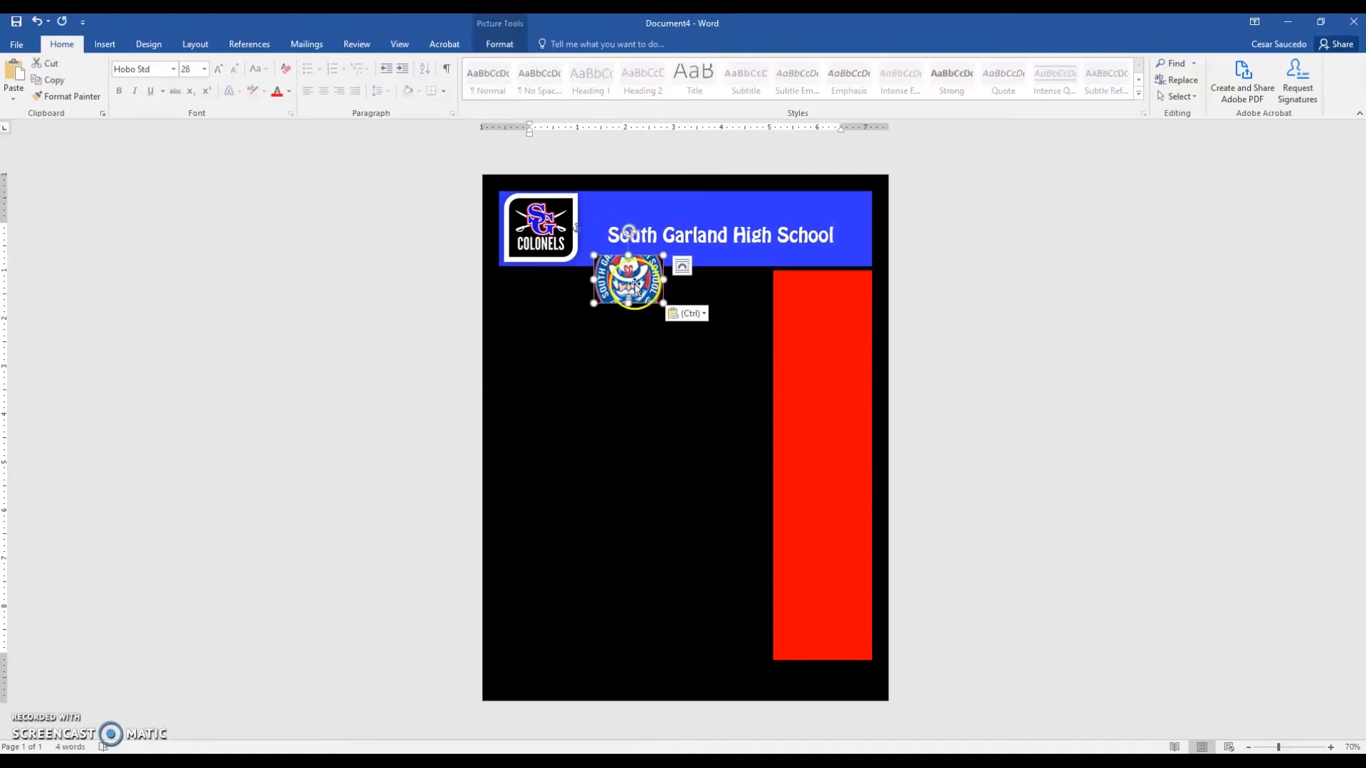
Step: Fix the pasted mascot picture's position on the page and move it to the upper end of the red column
click(682, 268)
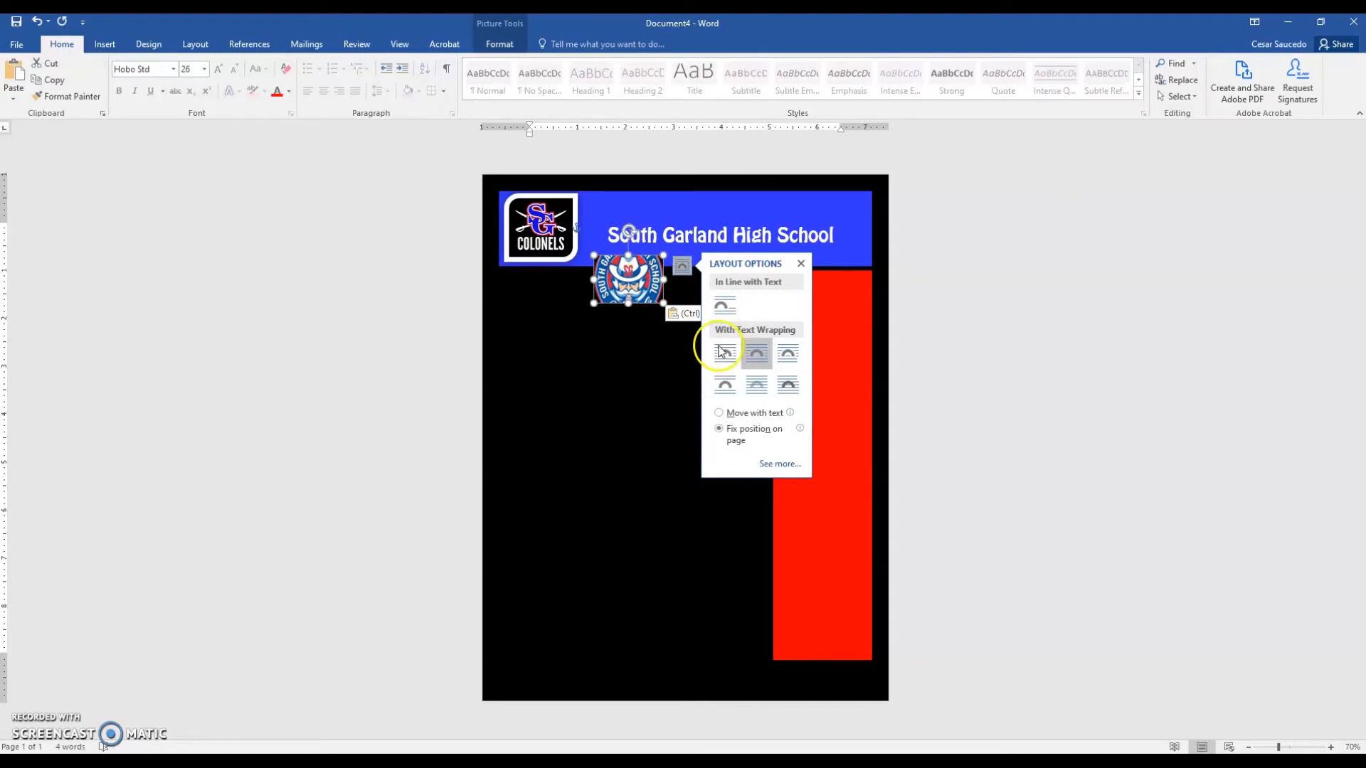
click(719, 430)
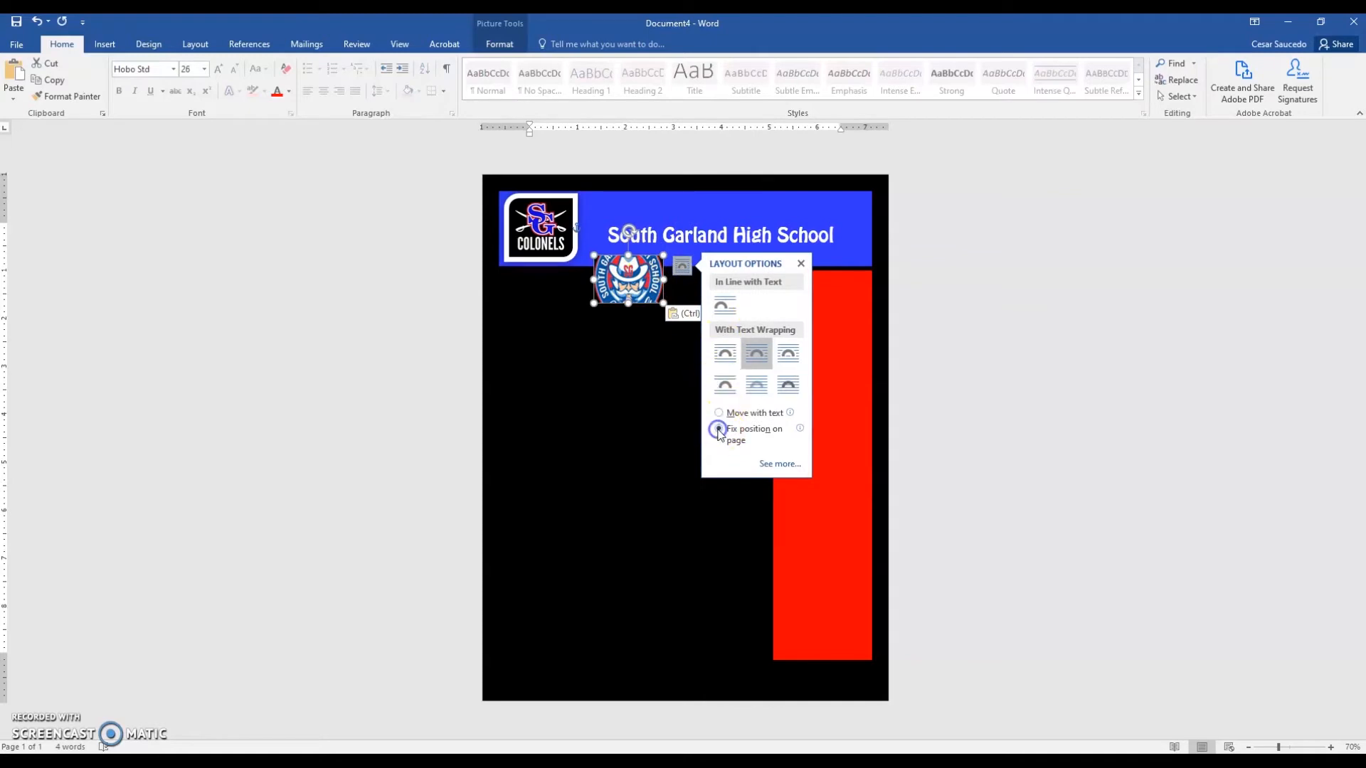
double_click(627, 280)
drag(644, 272, 818, 297)
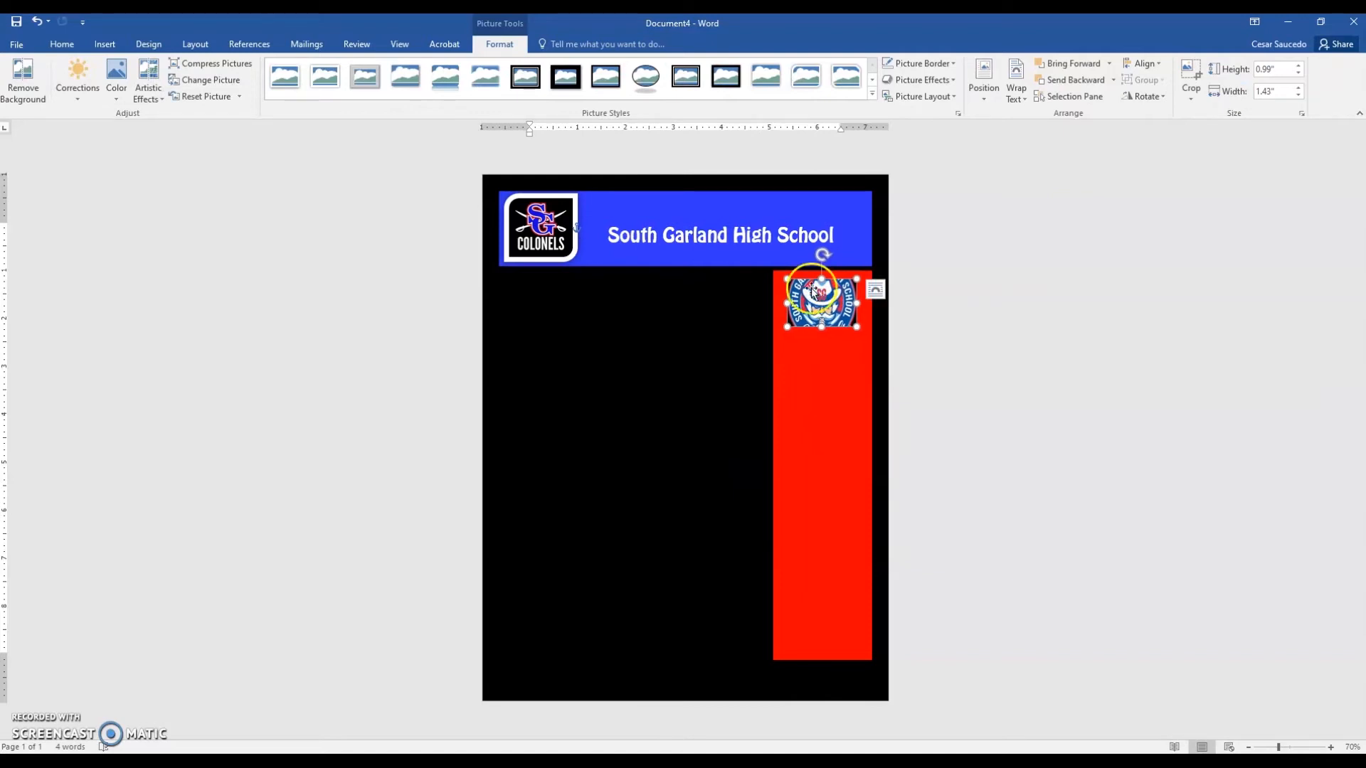
Step: Apply the Beveled Oval, Black picture style to the mascot picture in the red column
click(647, 85)
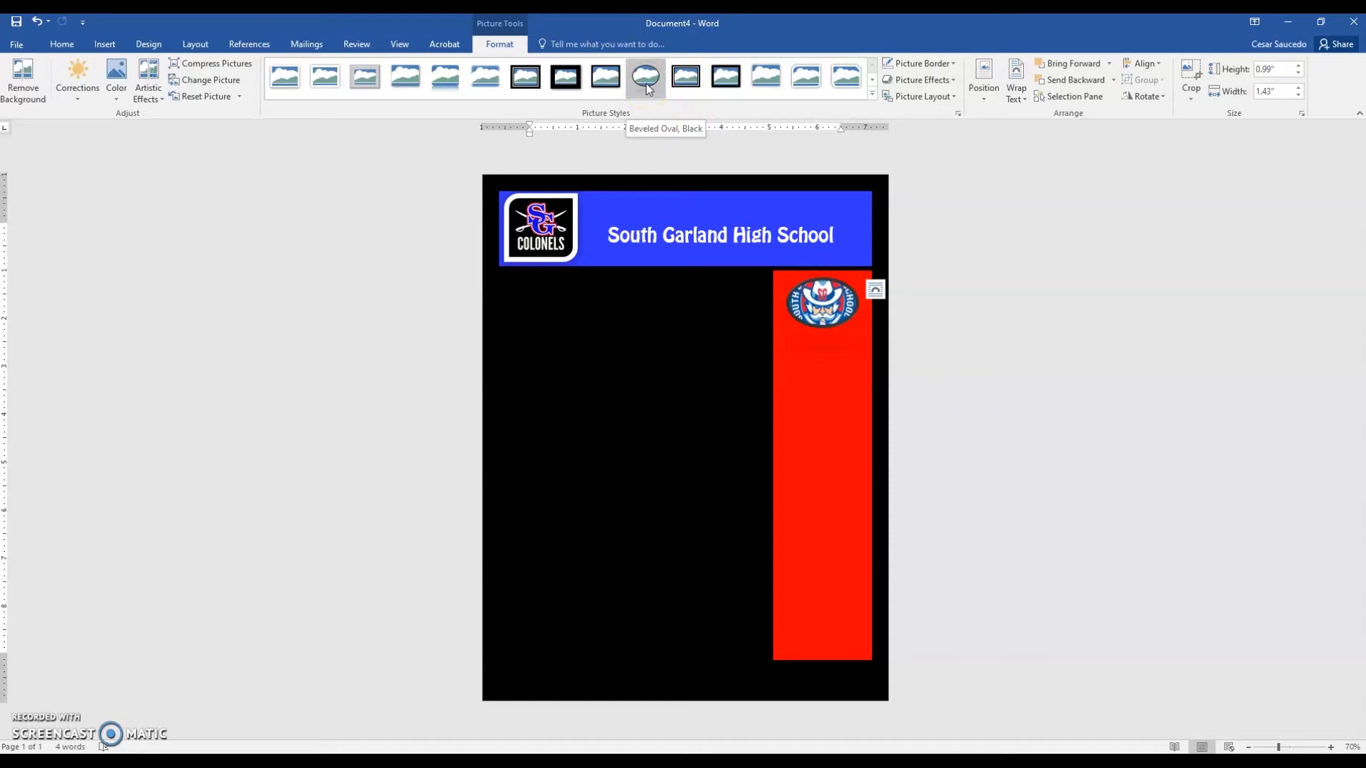
click(646, 83)
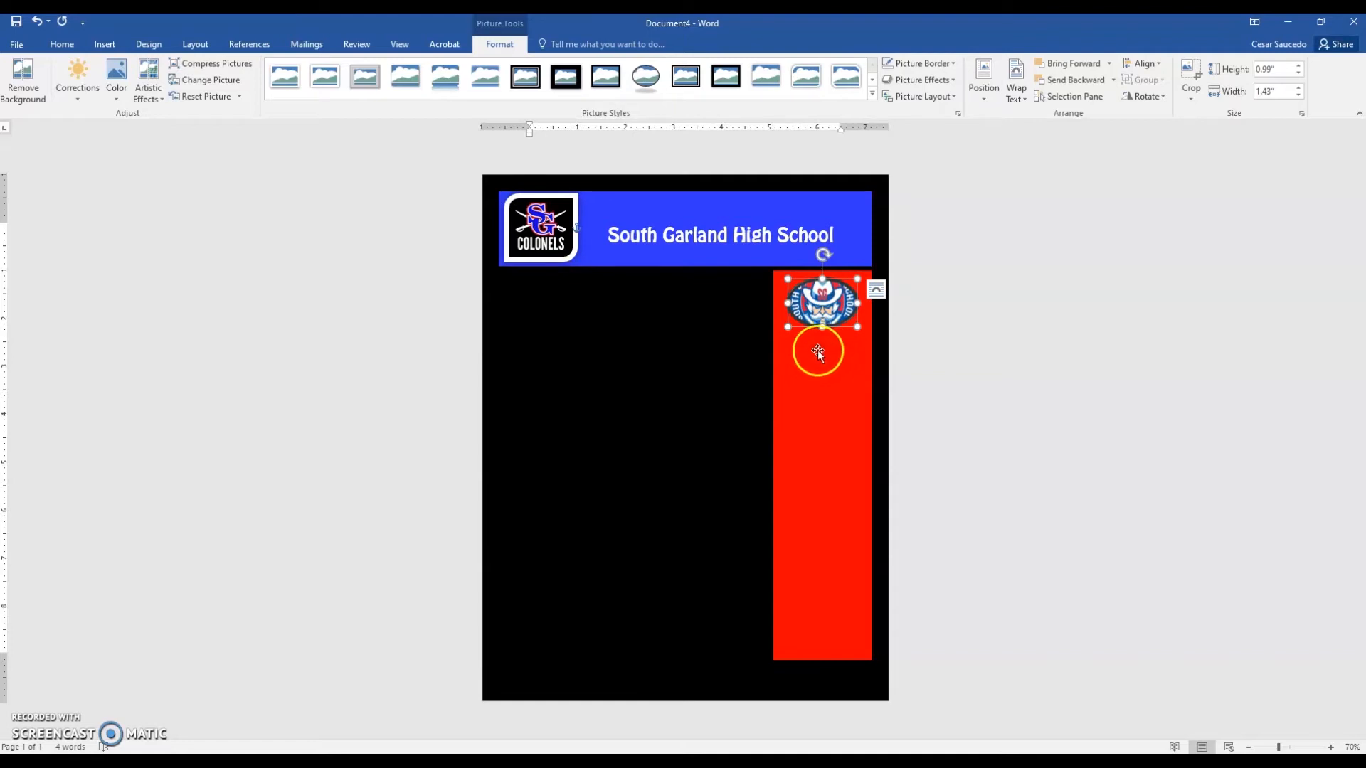
click(830, 318)
click(723, 381)
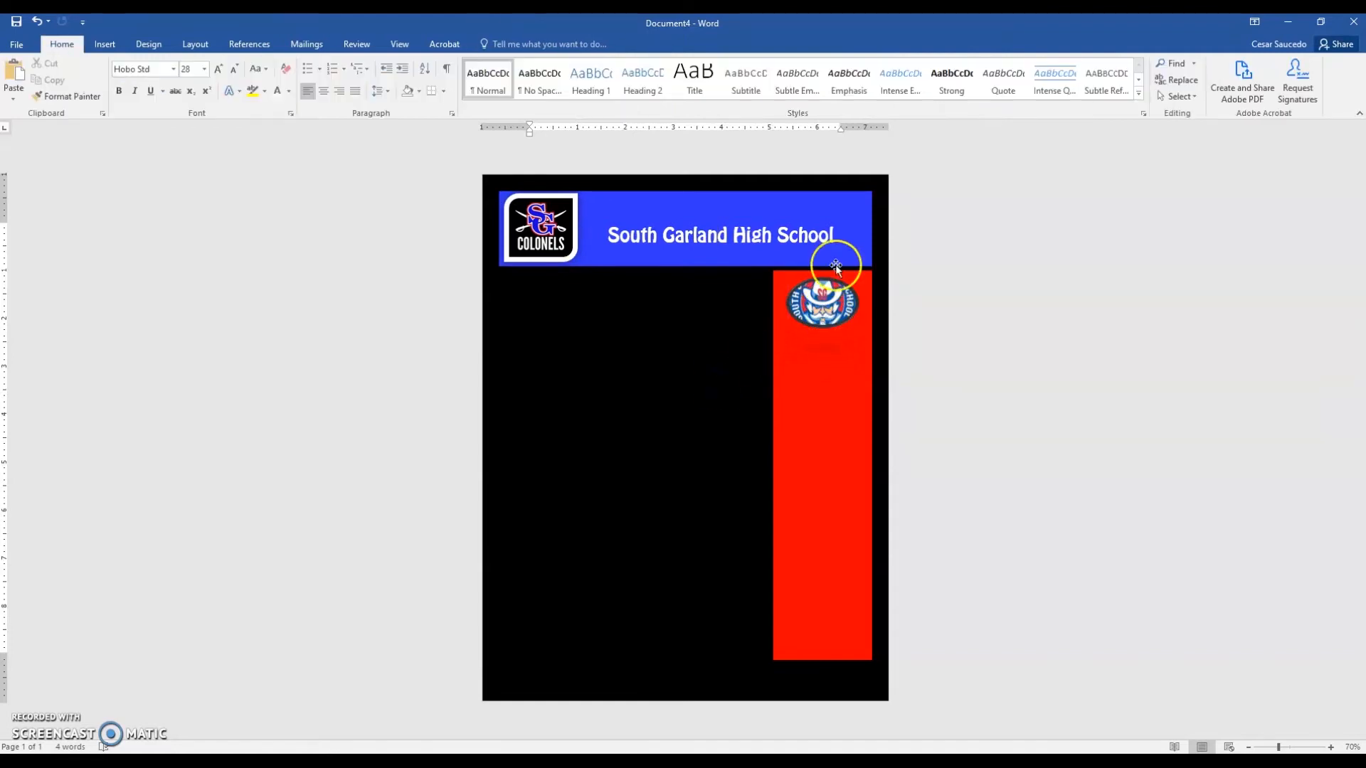
Step: Add the BCIM bell schedule for periods 1st to 4th below the banner, from 7:30am to 2:40pm, with "1st" starting the first line
click(840, 235)
key(ctrl+z)
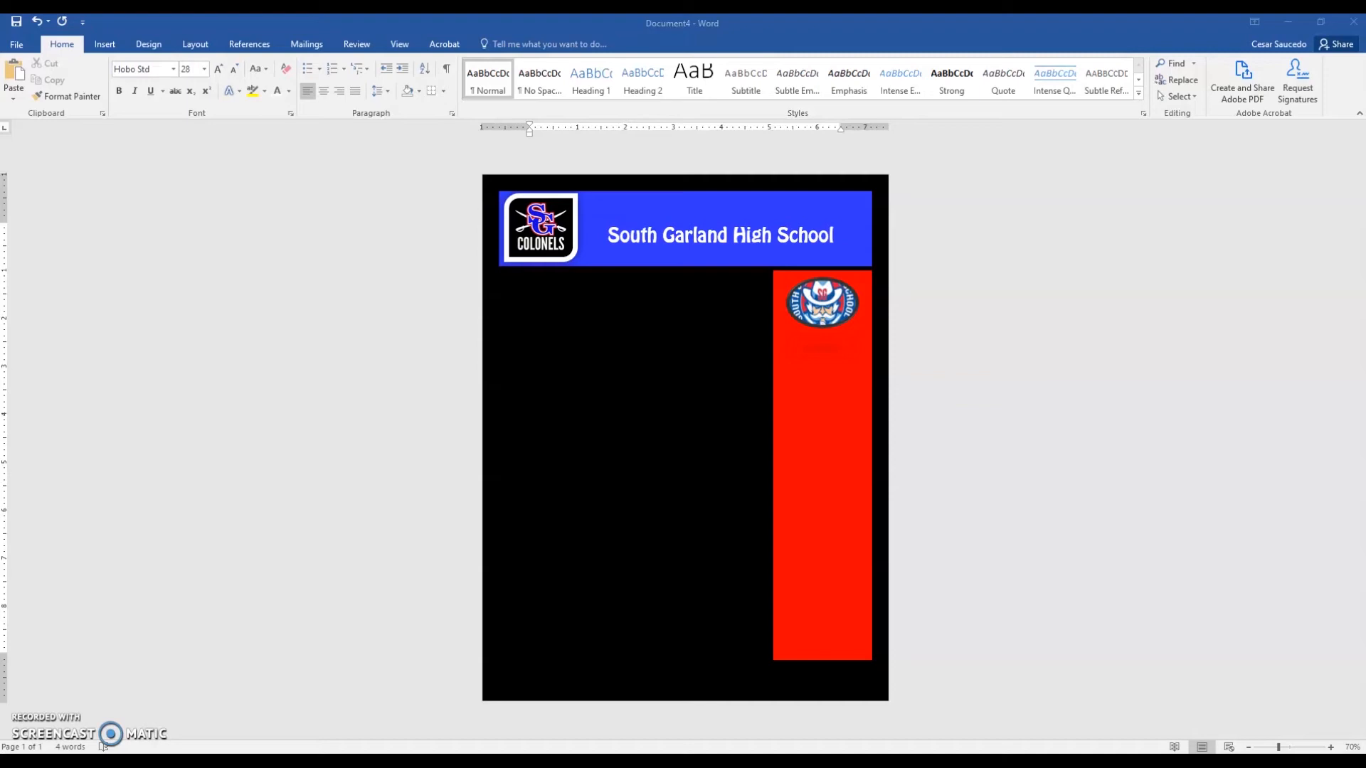
click(528, 310)
text(Period BCIM – 7:30am to 9:03am 2nd Period BCIM – 9:08am to 10:41am 3rd Period BCIM – 10:46am – 1:02pm 4th Period BCIM – 1:07pm to 2:40pm)
click(532, 305)
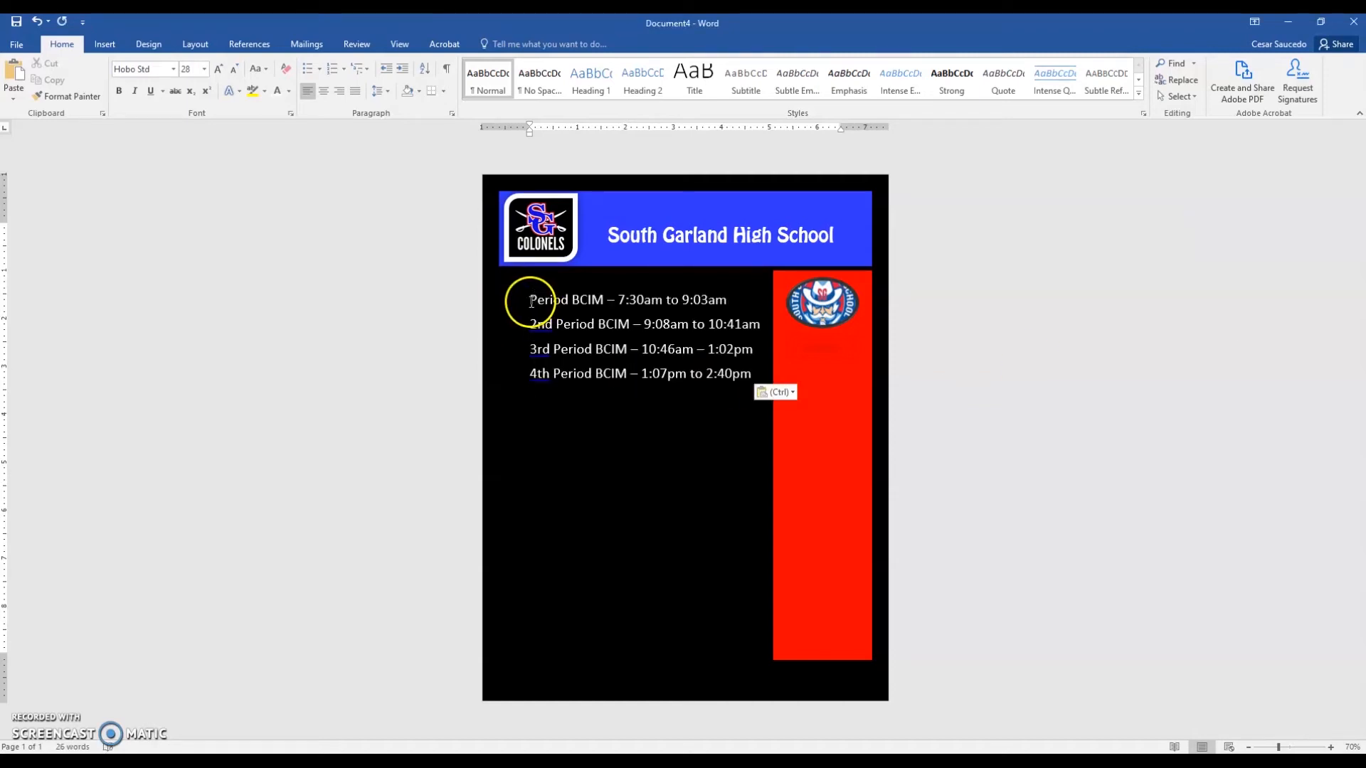
text(1st)
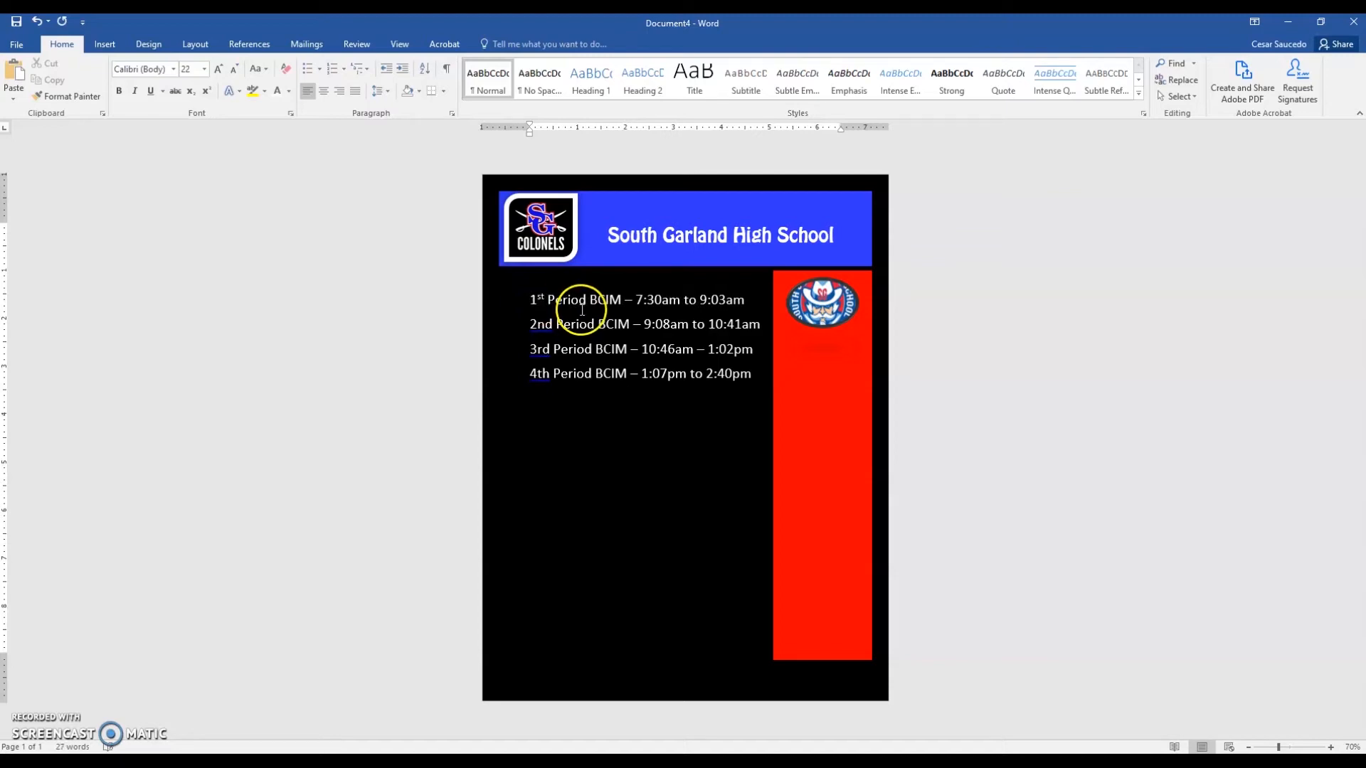
Step: Add the heading "South Garland Bell Schedule (A)" on its own line above the four periods and indent it slightly
click(530, 298)
key(Return)
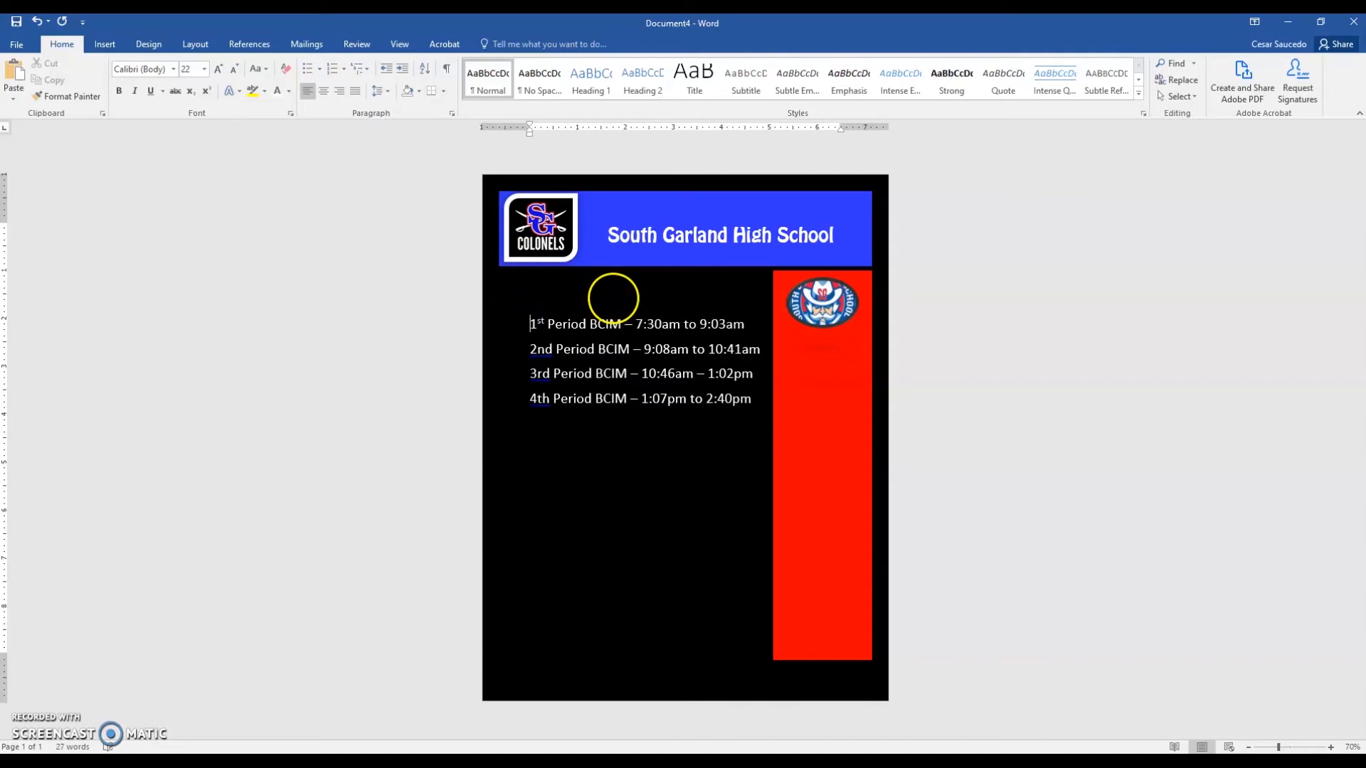
click(597, 294)
text(South G)
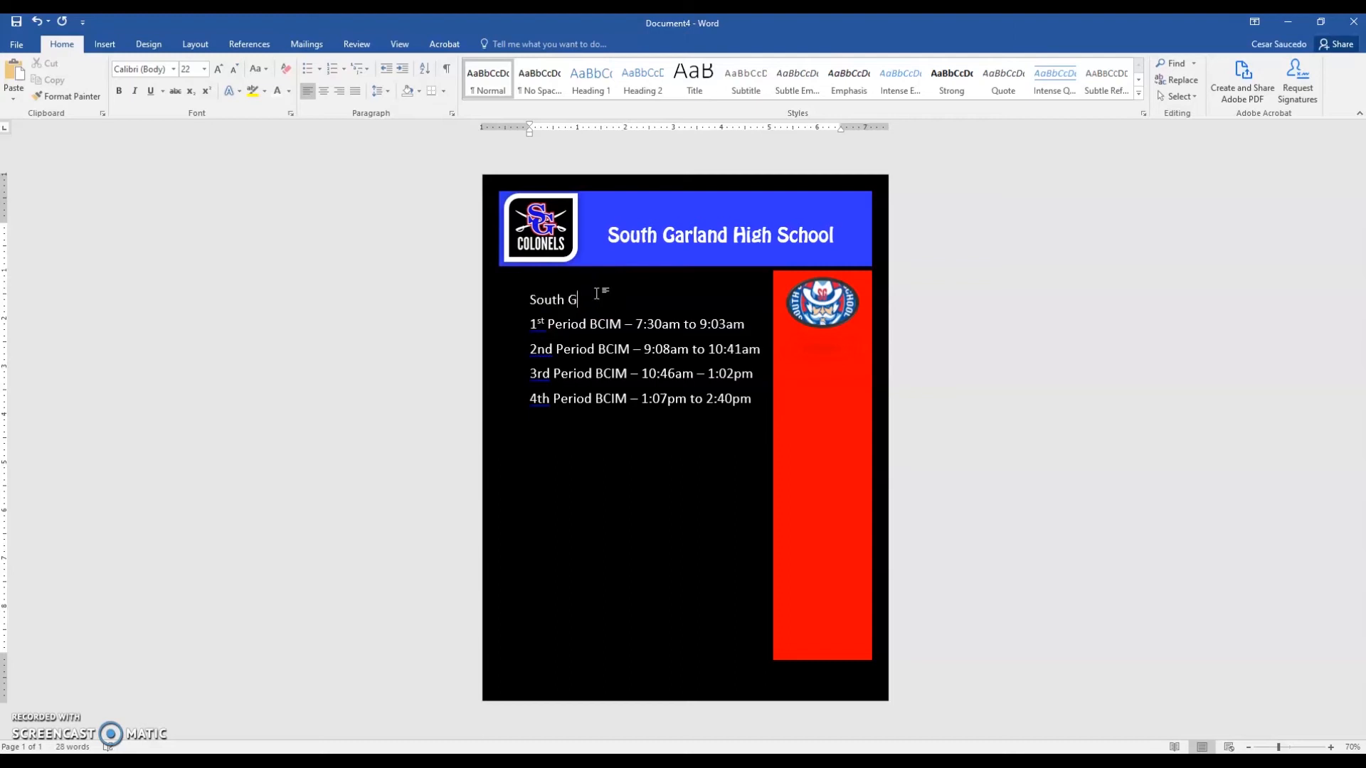
text(arland Bell Schedule)
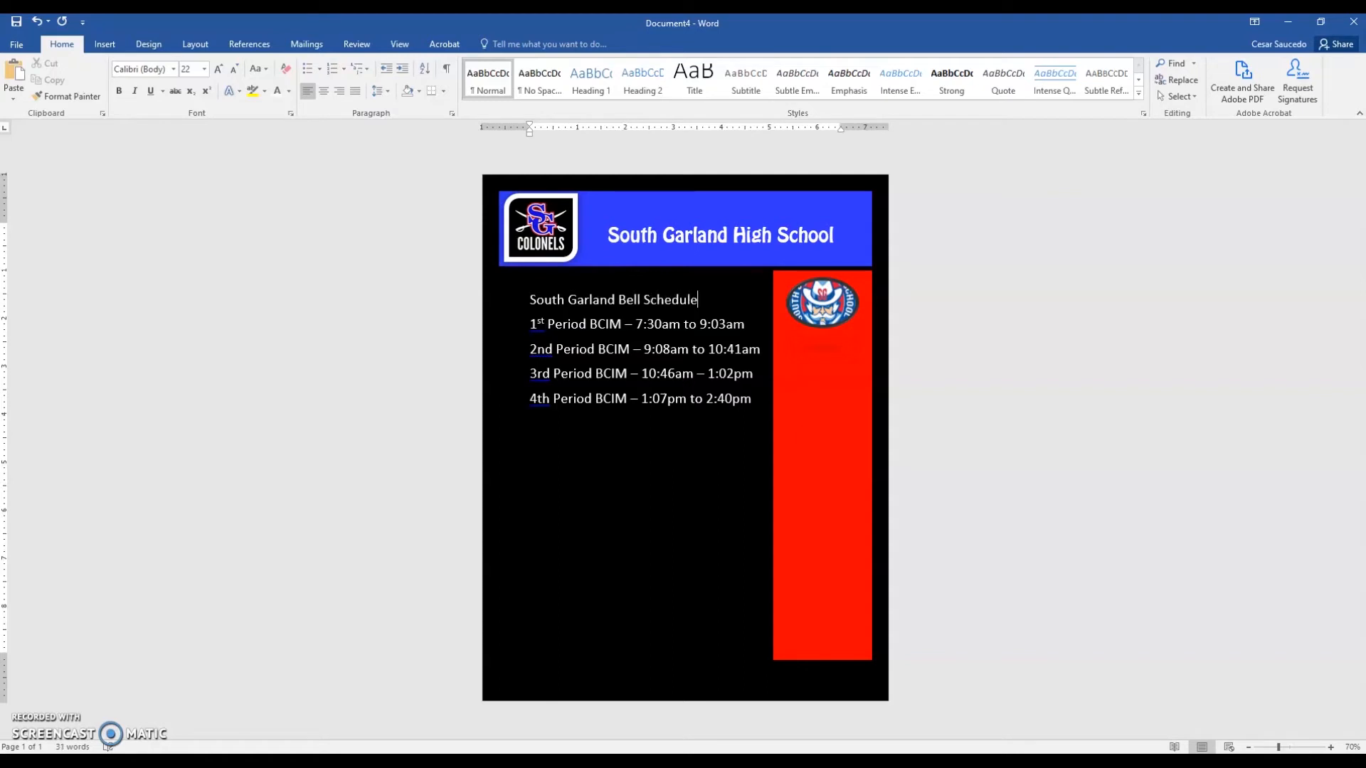
text( (A))
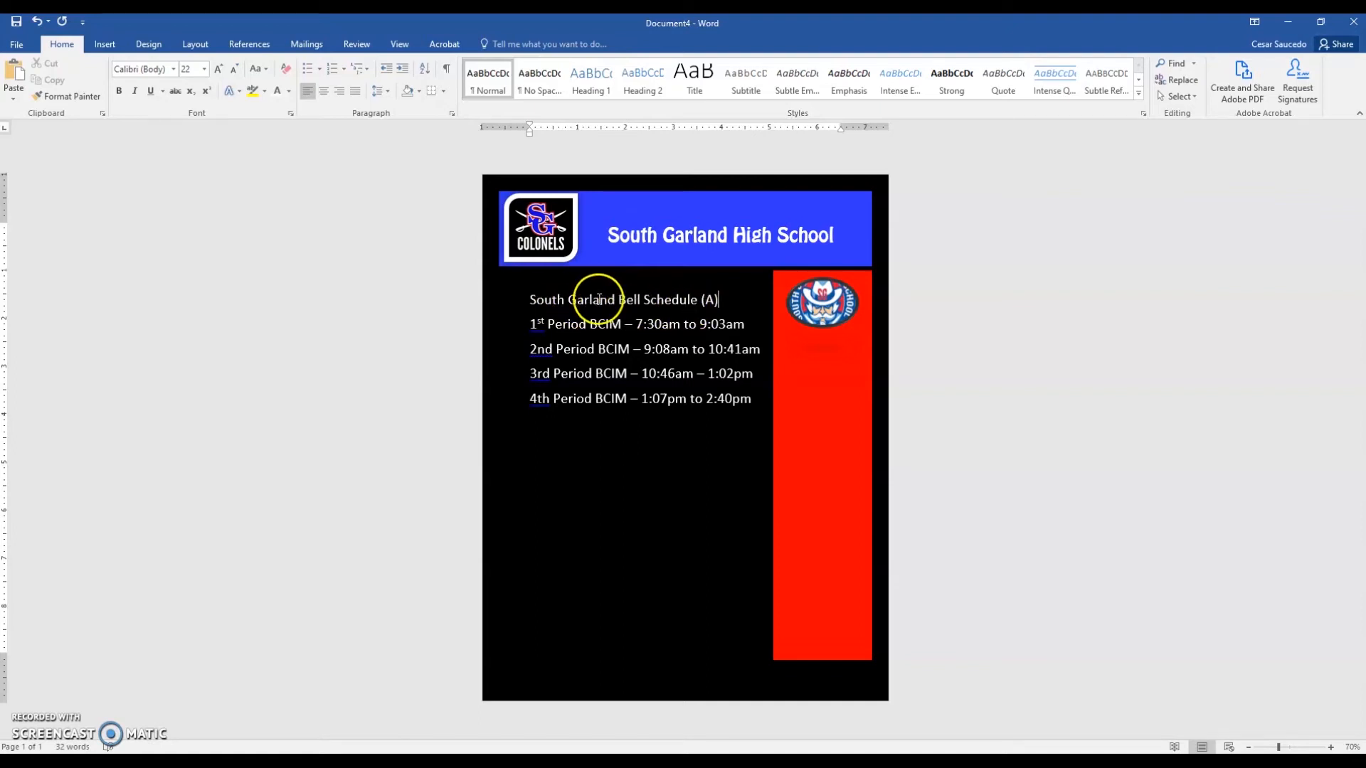
click(528, 298)
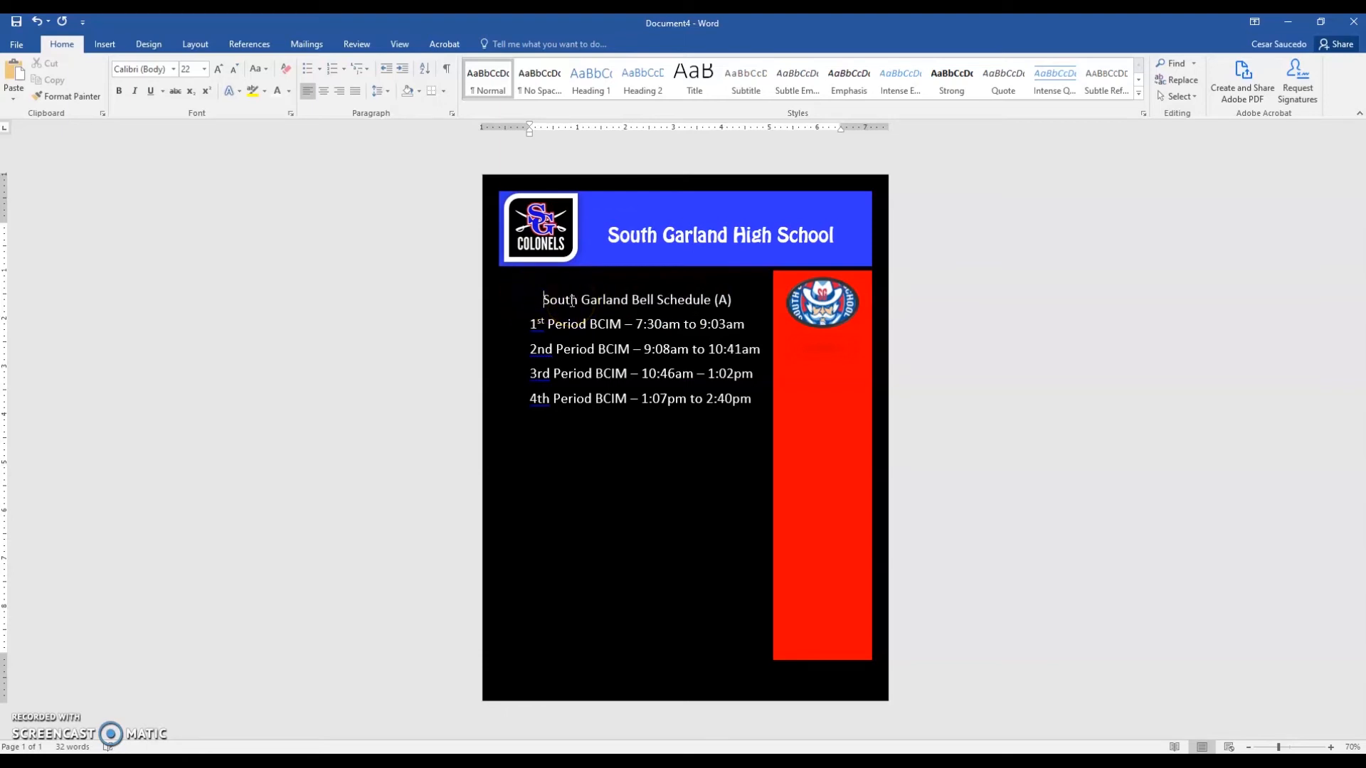
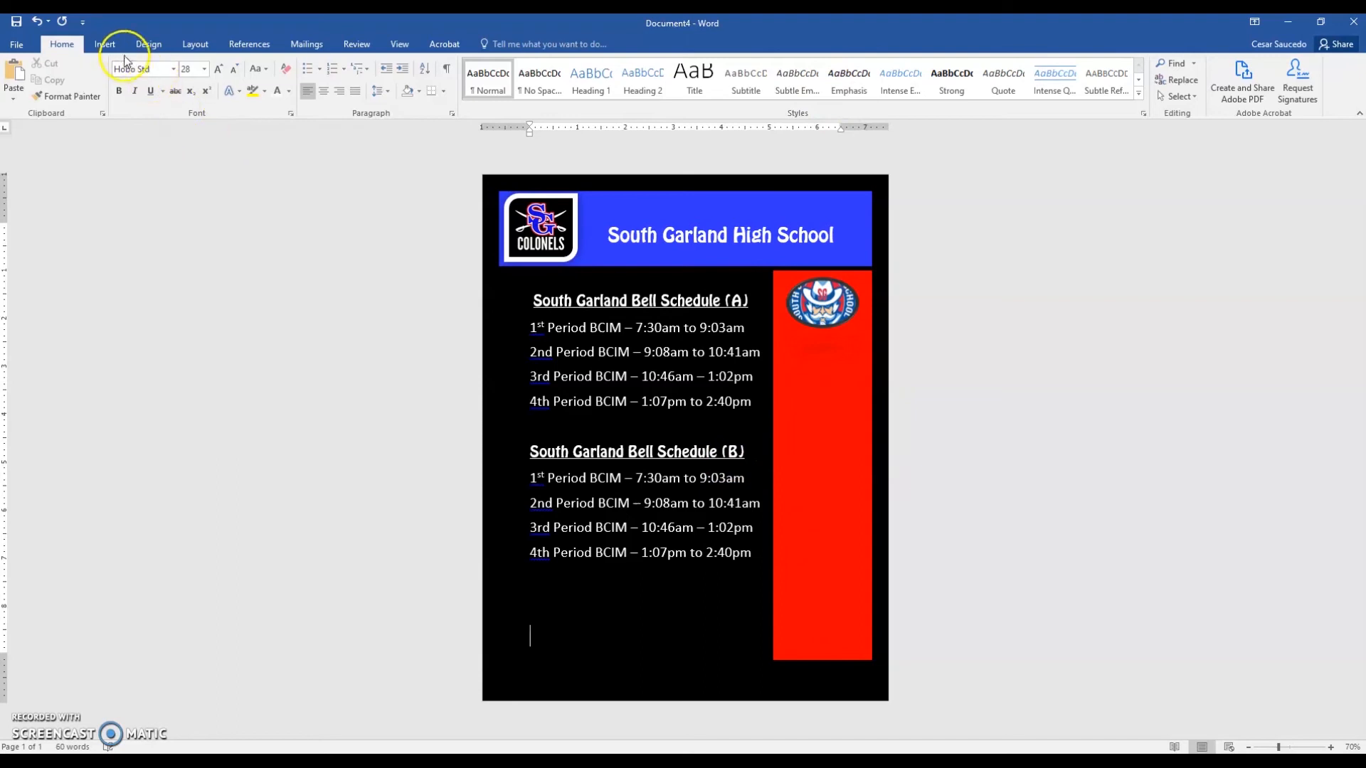
Step: Insert a Simple Text Box and set its layout to Fix position on page
click(101, 45)
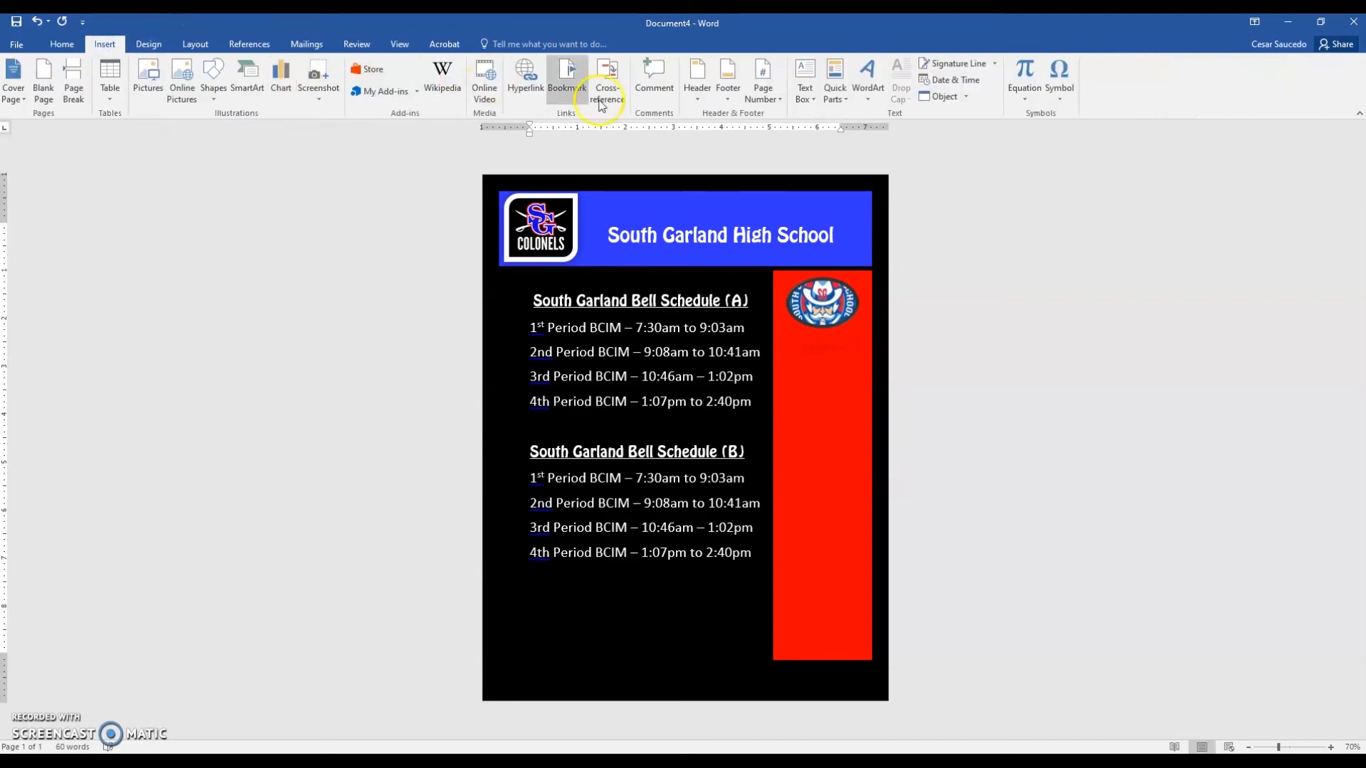
click(816, 105)
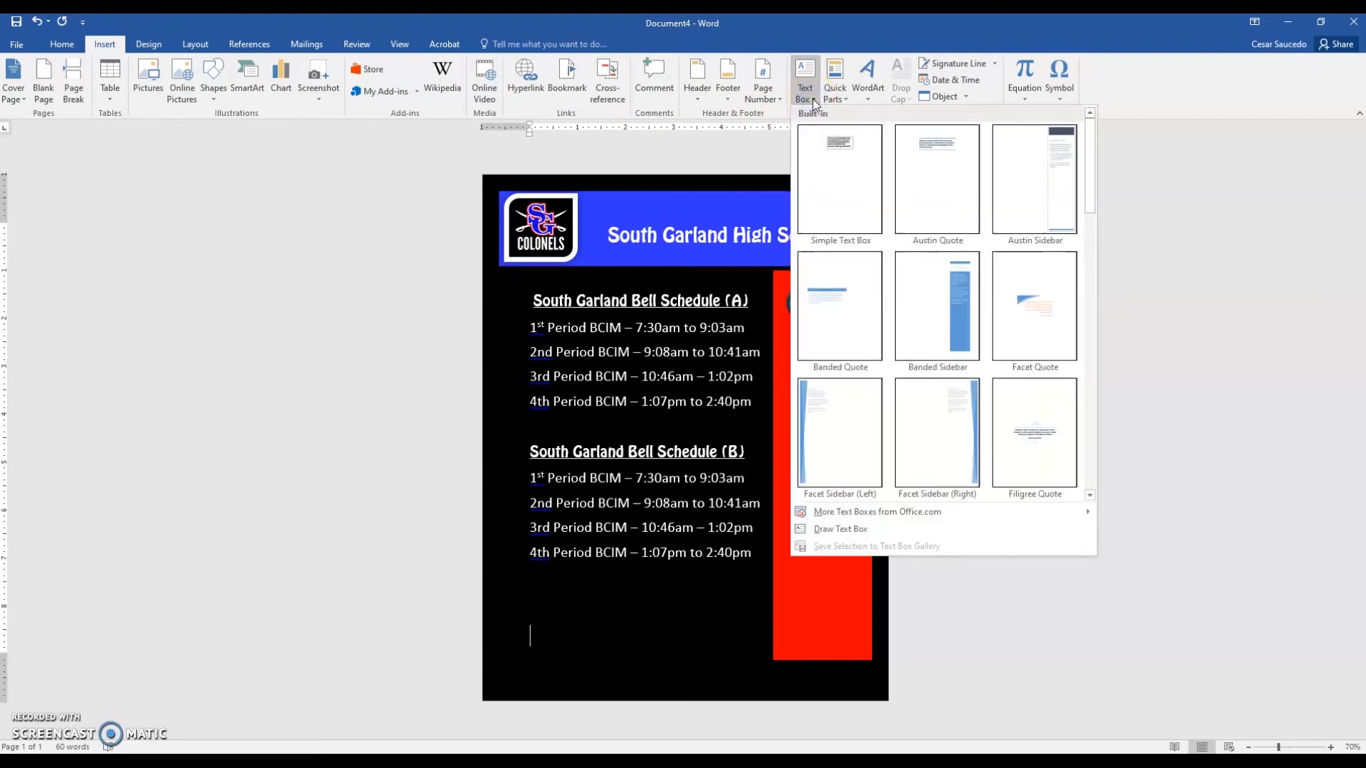
click(832, 187)
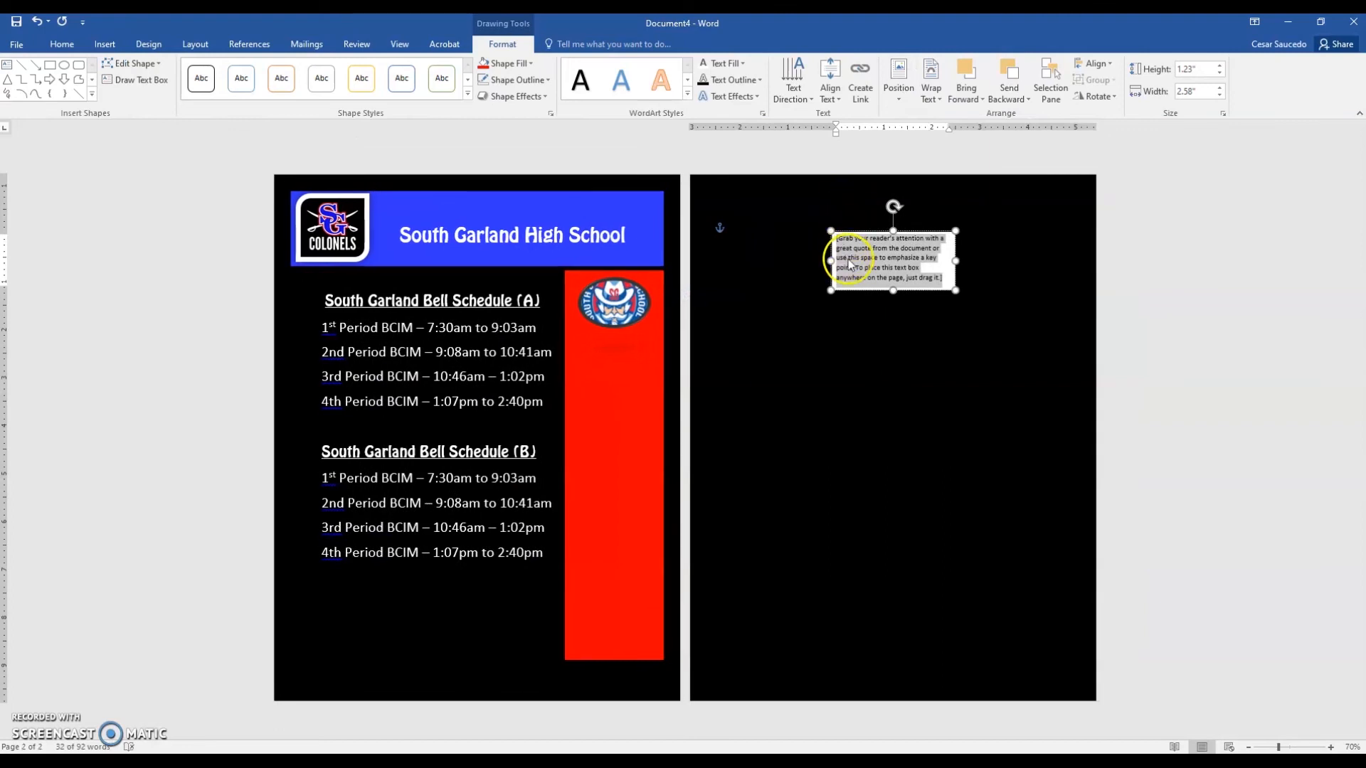
click(891, 260)
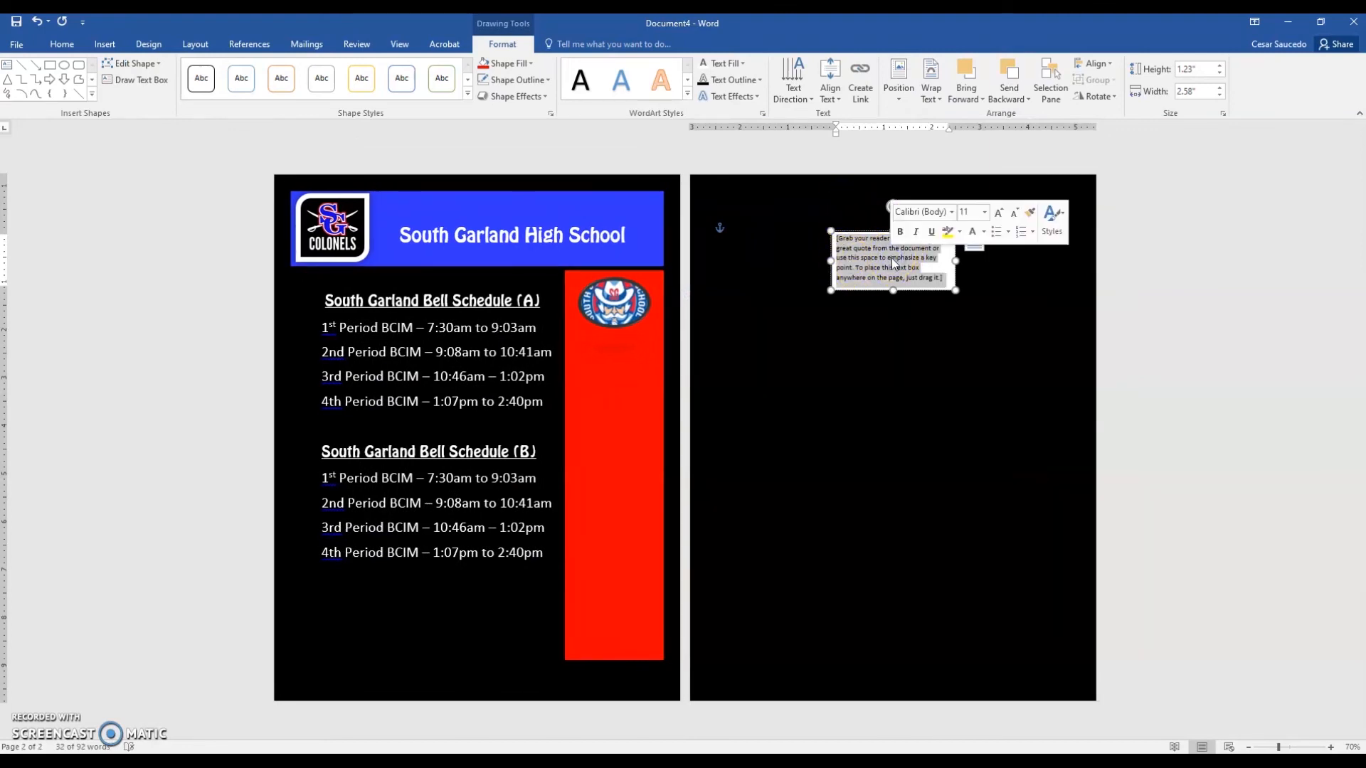
click(974, 243)
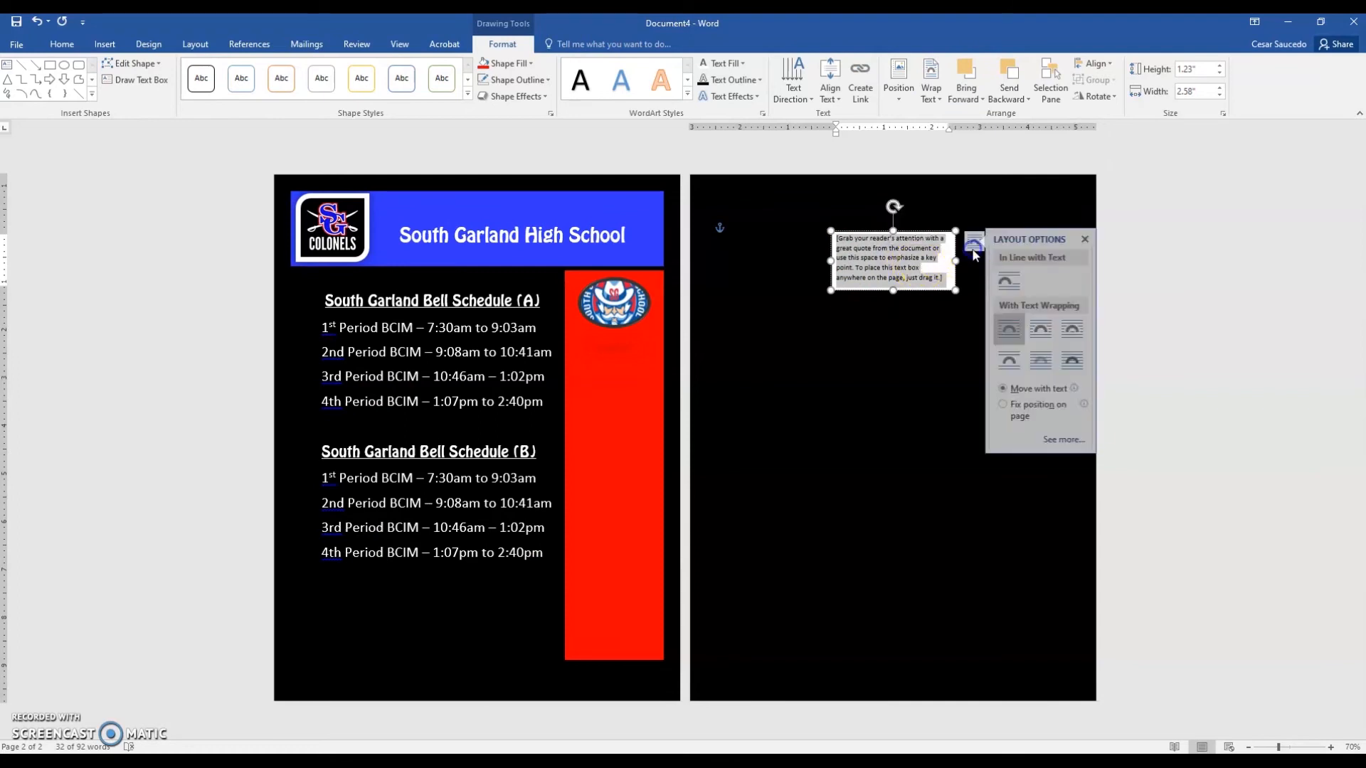
click(1012, 405)
click(898, 267)
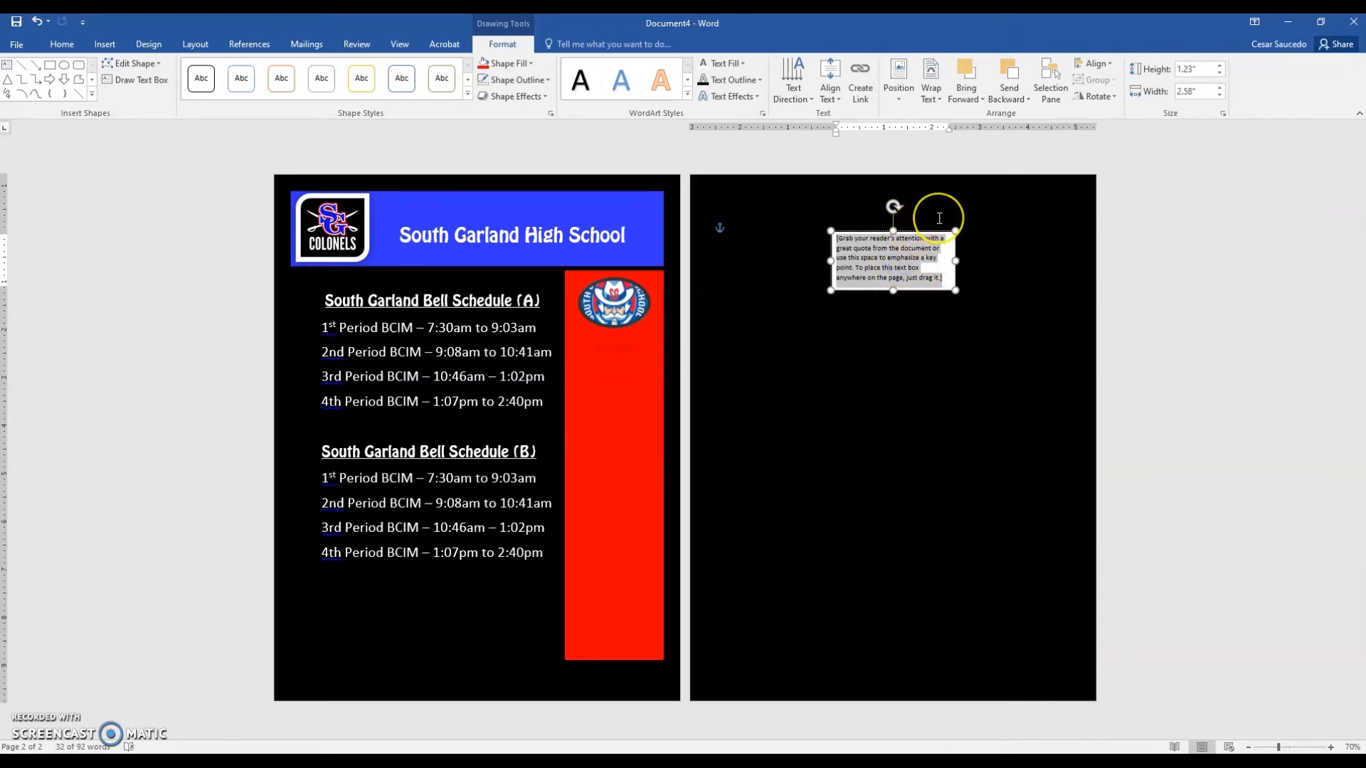
Step: Move the text box into the red column beneath the mascot and resize it to about 5.42" high by 1.71" wide
click(920, 231)
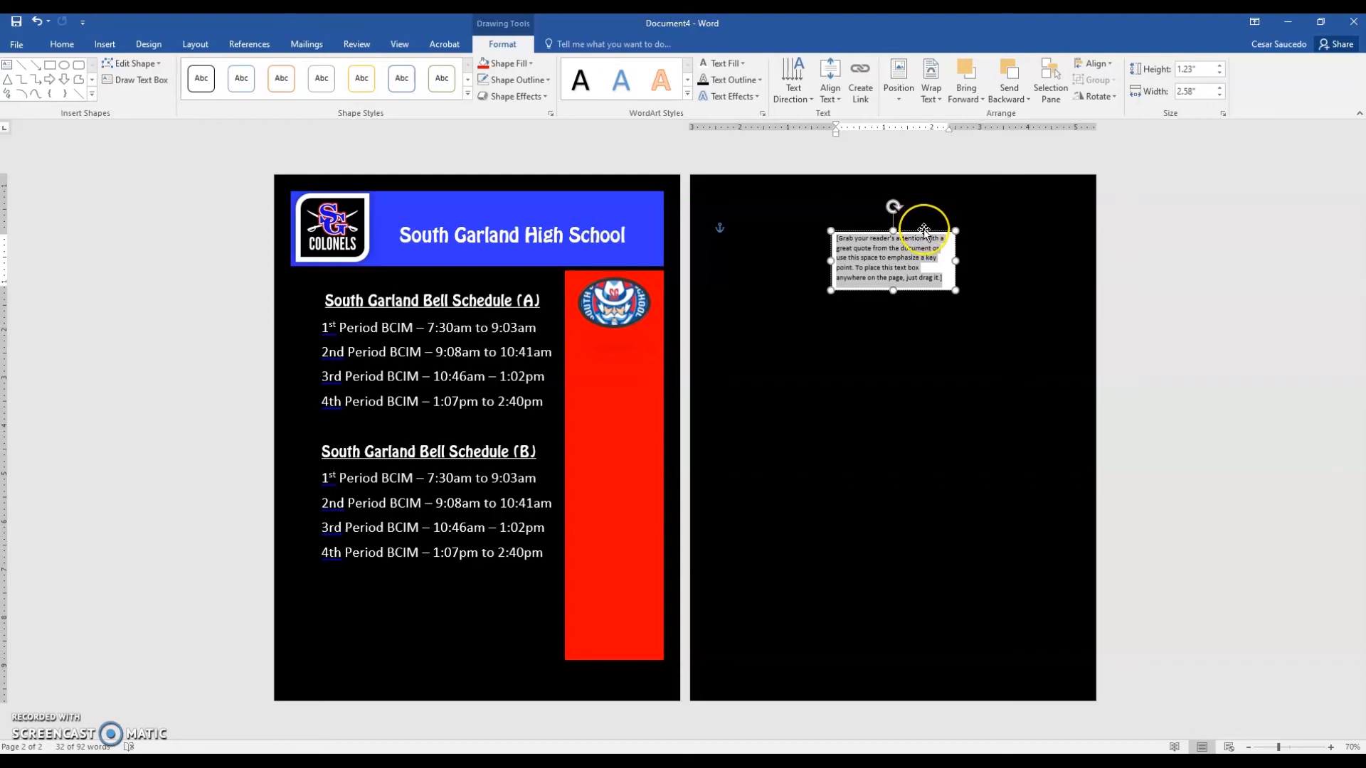
drag(923, 230, 623, 344)
click(529, 371)
drag(529, 372, 574, 370)
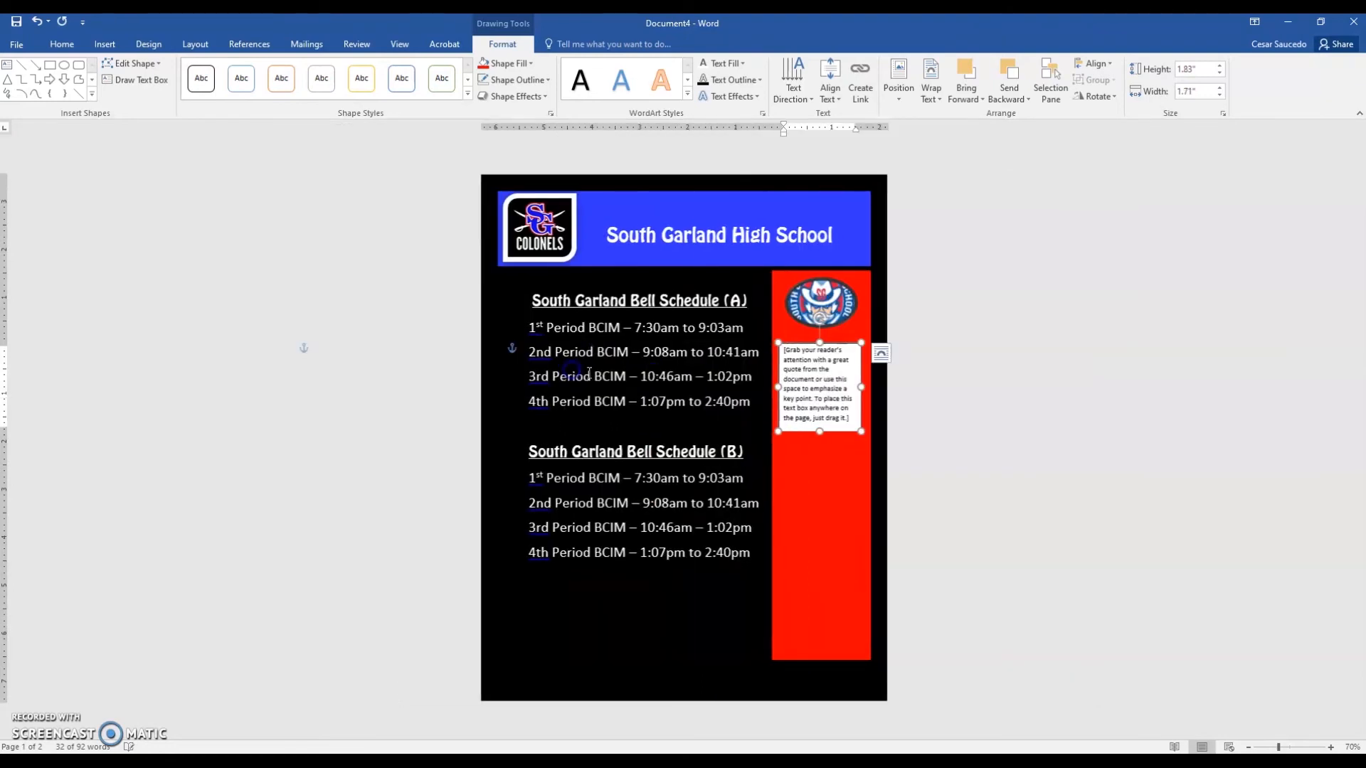
drag(821, 432, 814, 603)
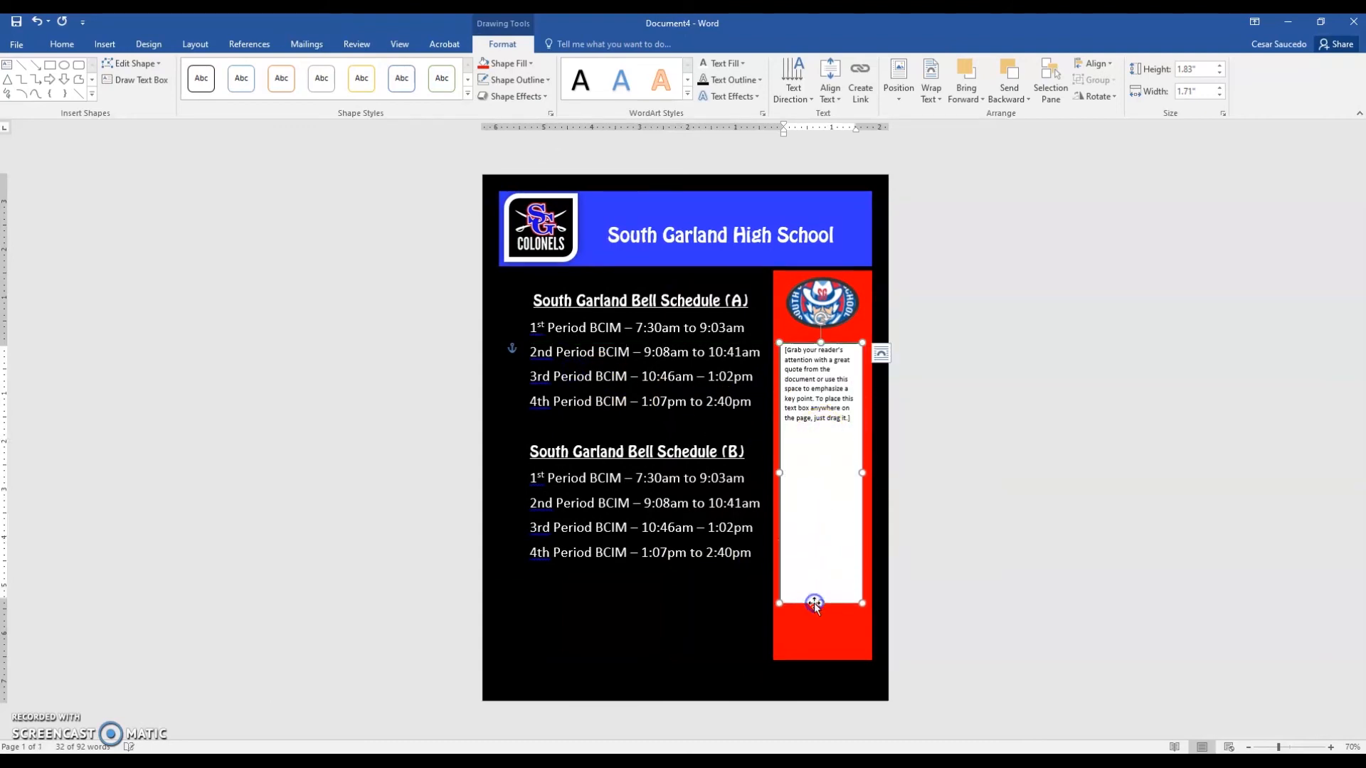
Step: Replace the text box's placeholder text with the list of teachers for periods A1 to A4 and B1 to B4
click(844, 418)
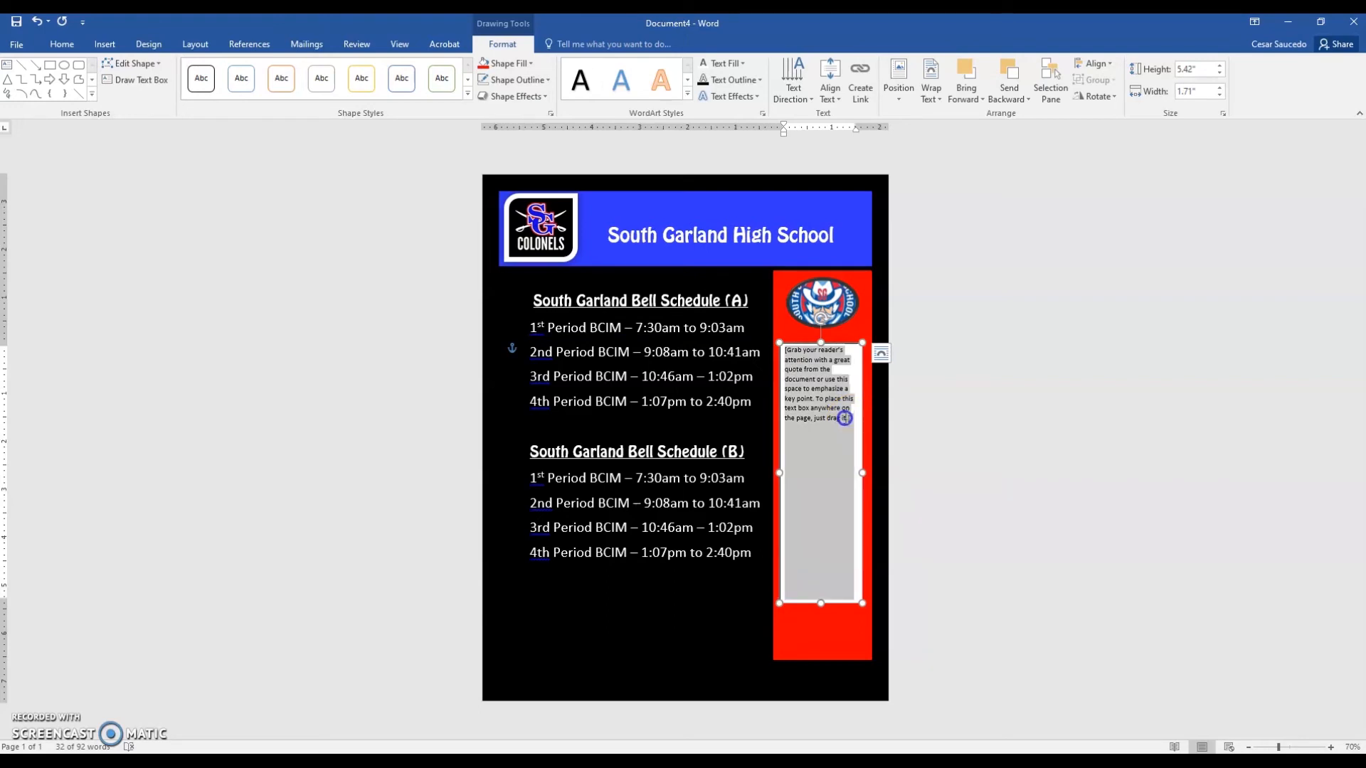
key(Delete)
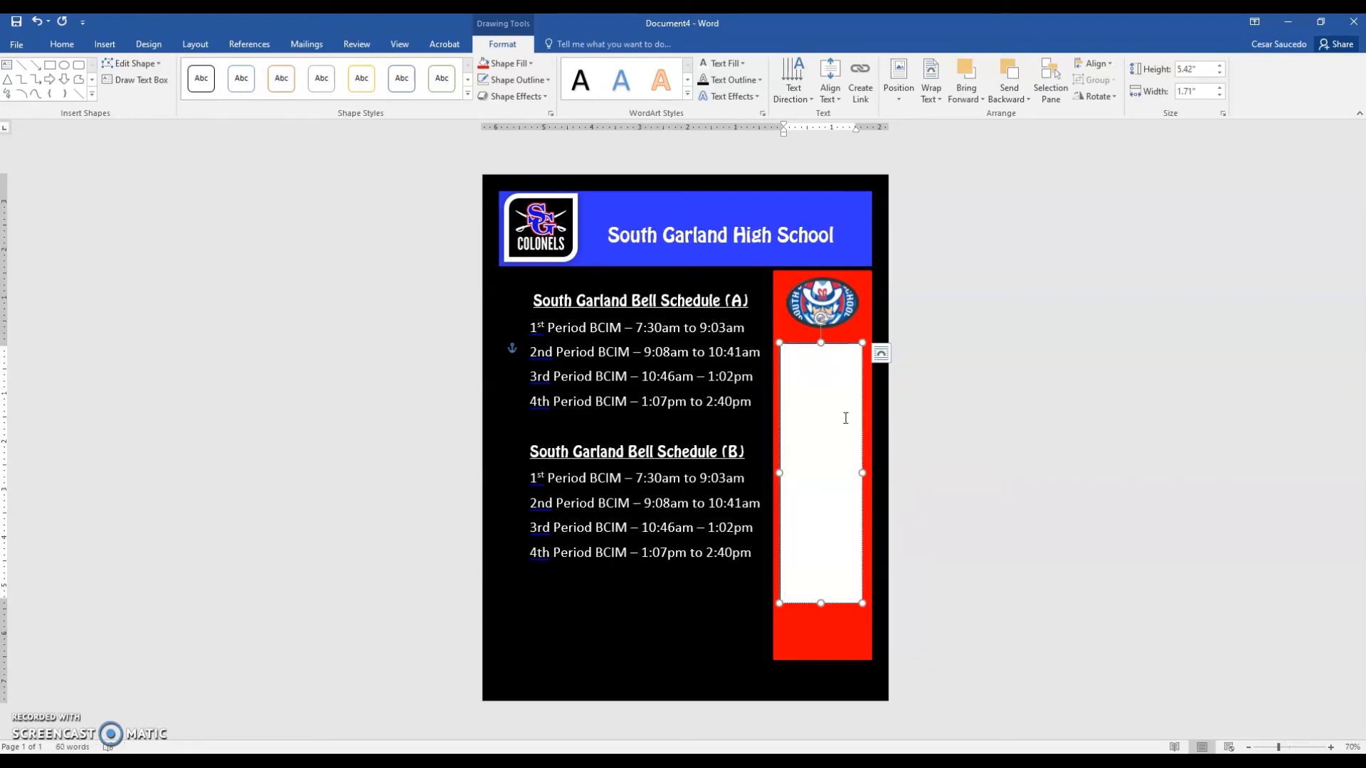
click(811, 409)
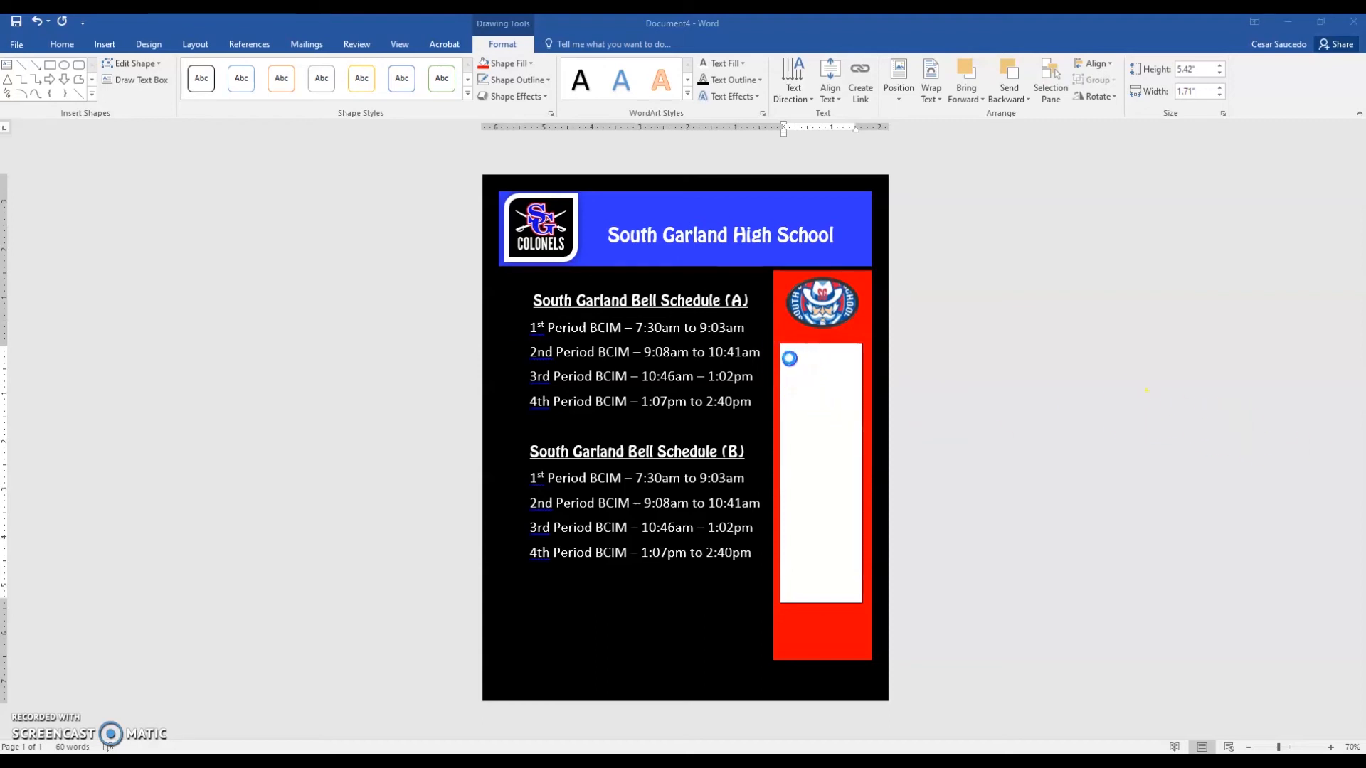
click(790, 359)
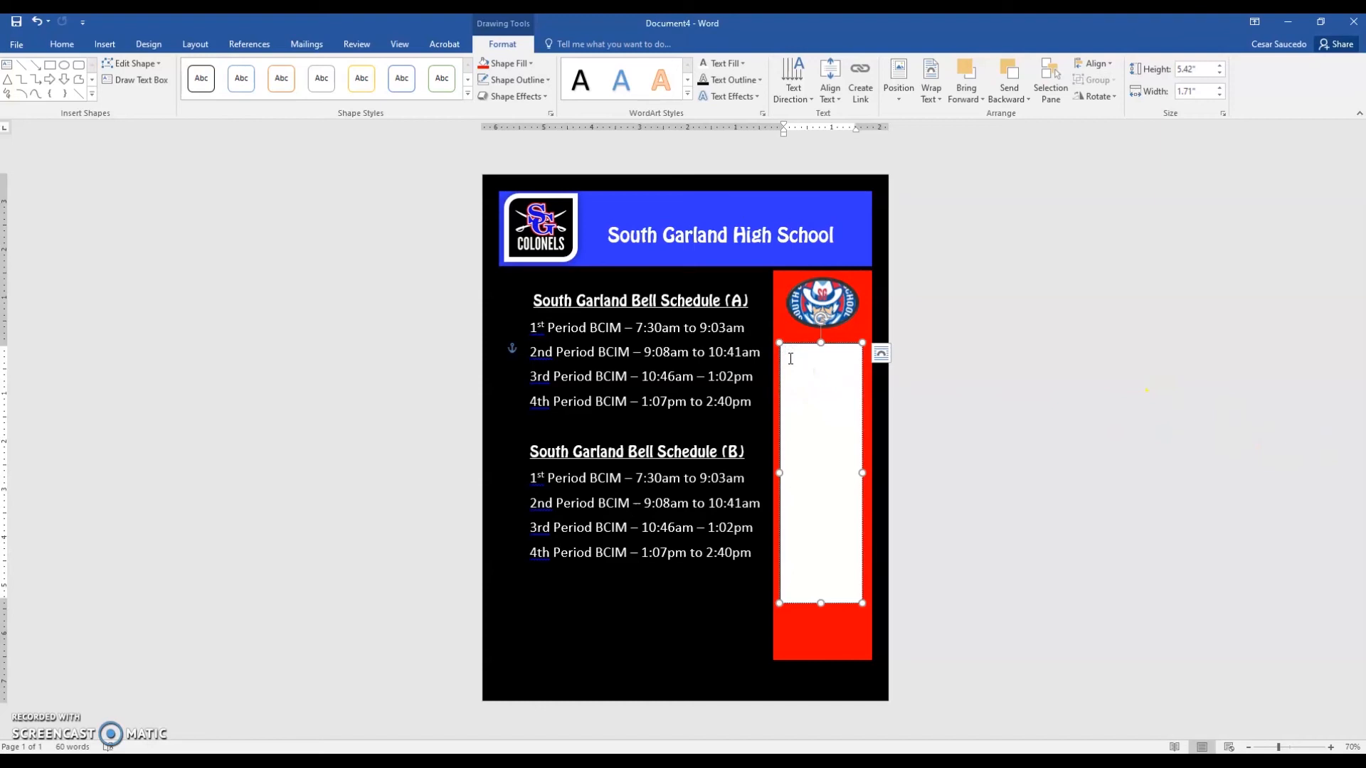
text(A1 - Mrs. Saucedo A2 - Mrs. Booker A3 - Mr. Guzman A4 - Mrs. Ochoa   B1 - Mrs. Galaviz B2 - Mr. Cevallos B3 - Mrs. Shane B4 - Mrs. Berhane)
click(813, 360)
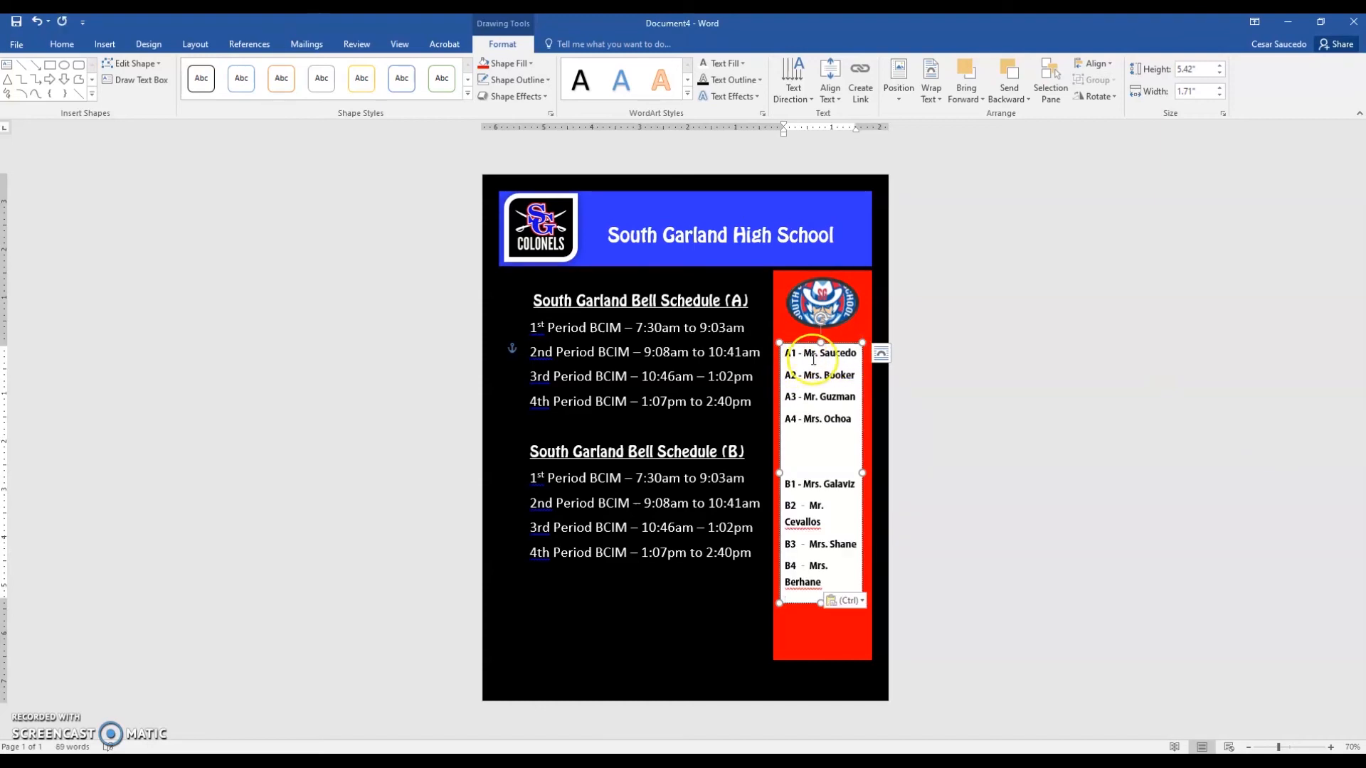
Step: Remove the extra blank line between the A4 and B1 entries in the teacher list
click(852, 420)
click(784, 483)
key(BackSpace)
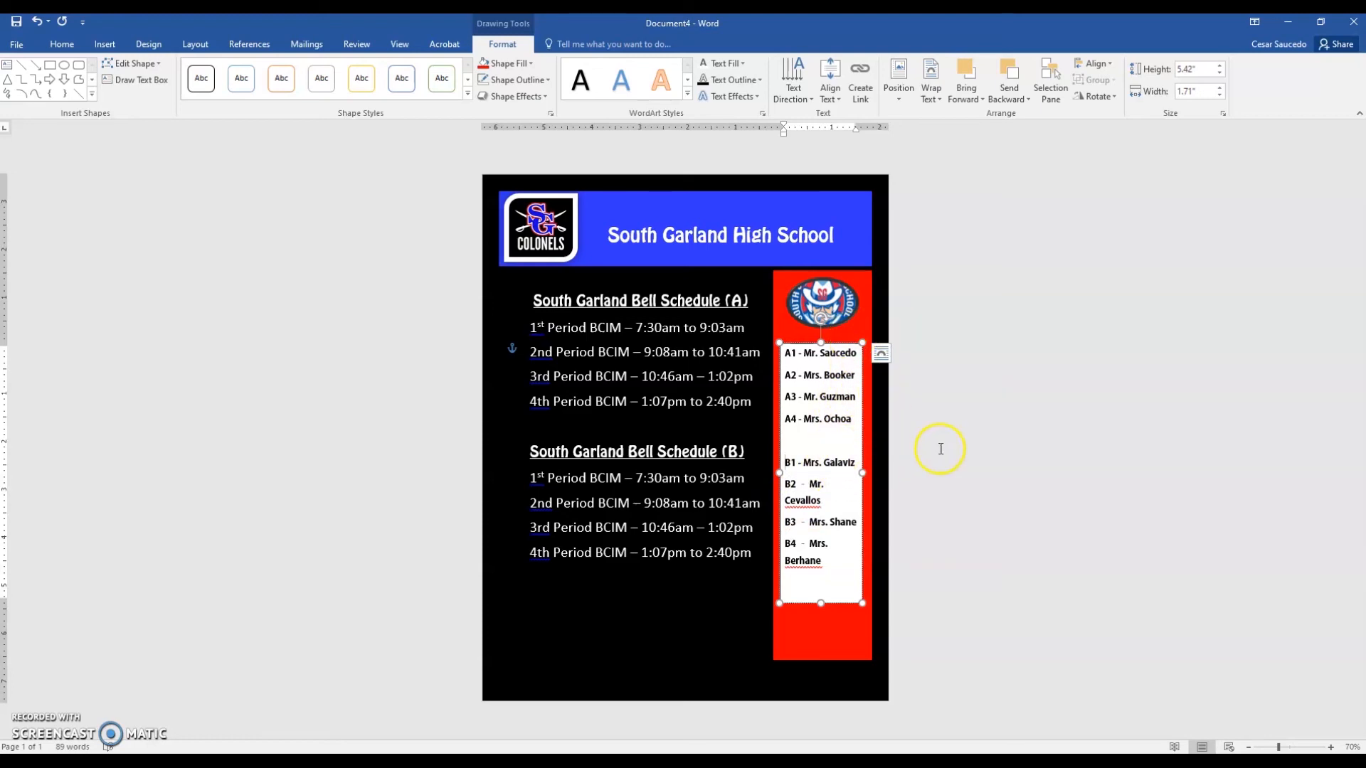
click(970, 458)
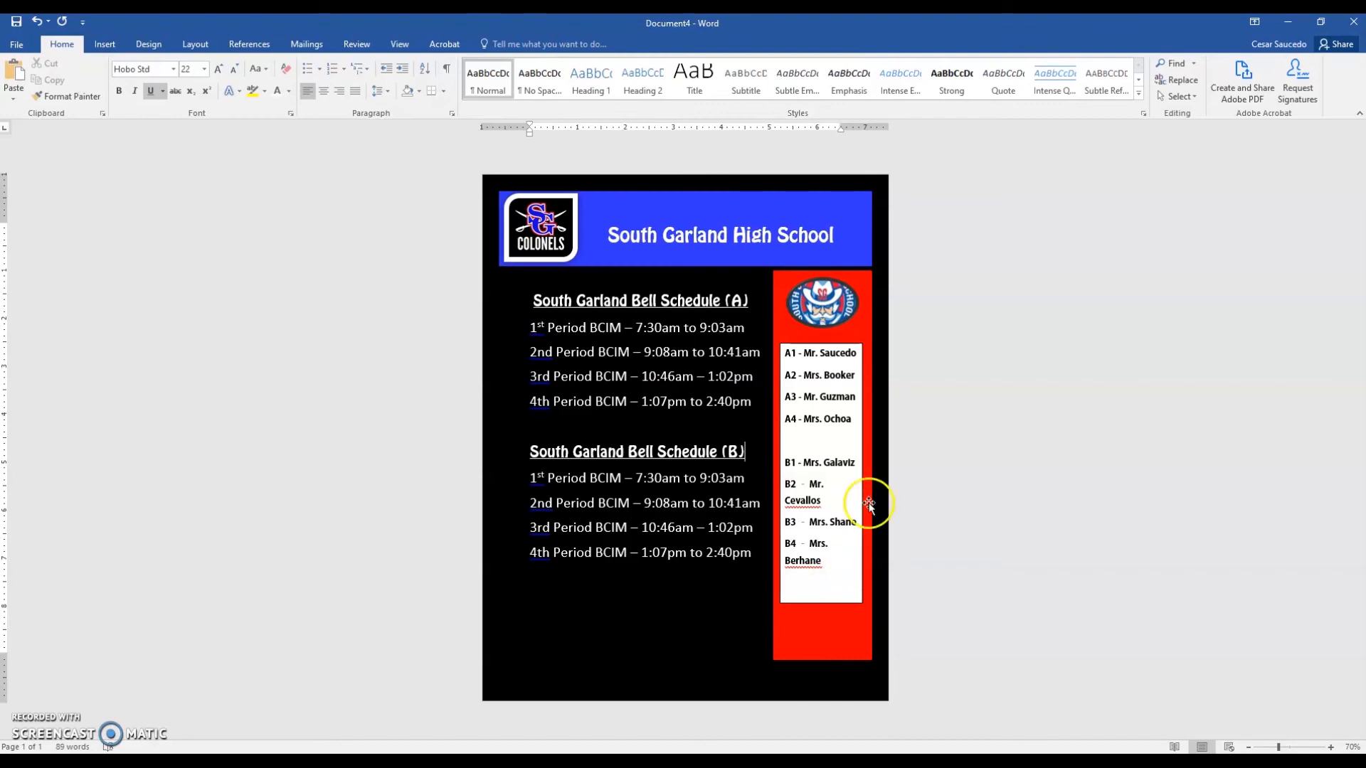
Step: Remove the outline and fill from the teacher list text box so it blends into the red column
click(844, 346)
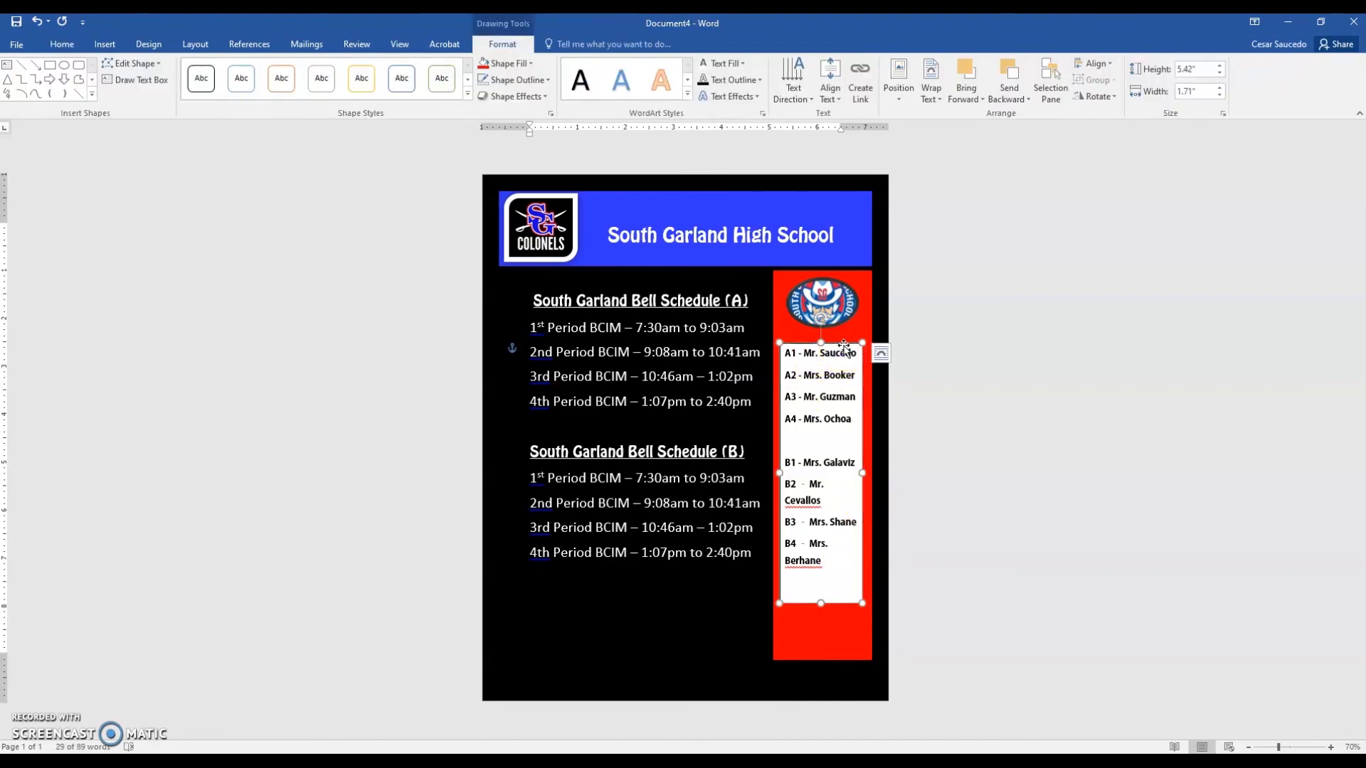
click(548, 81)
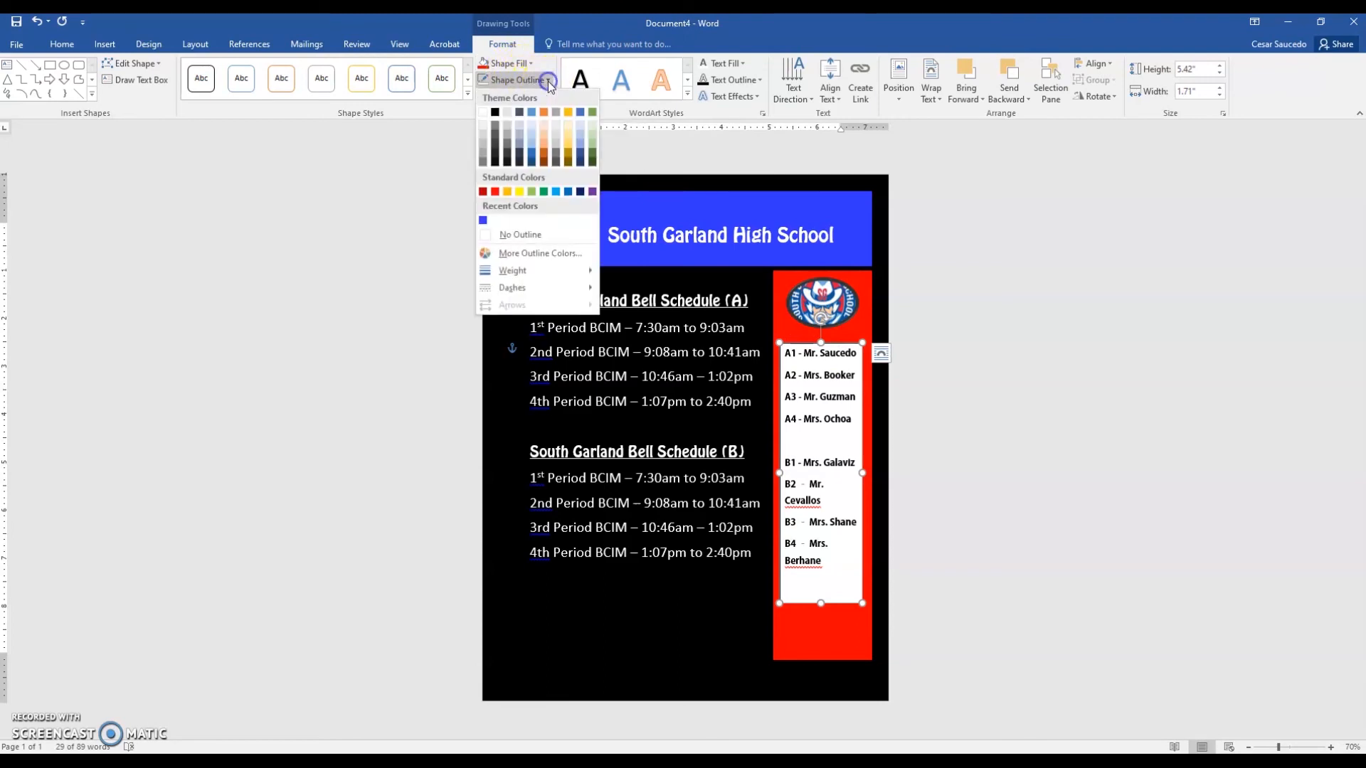
click(525, 234)
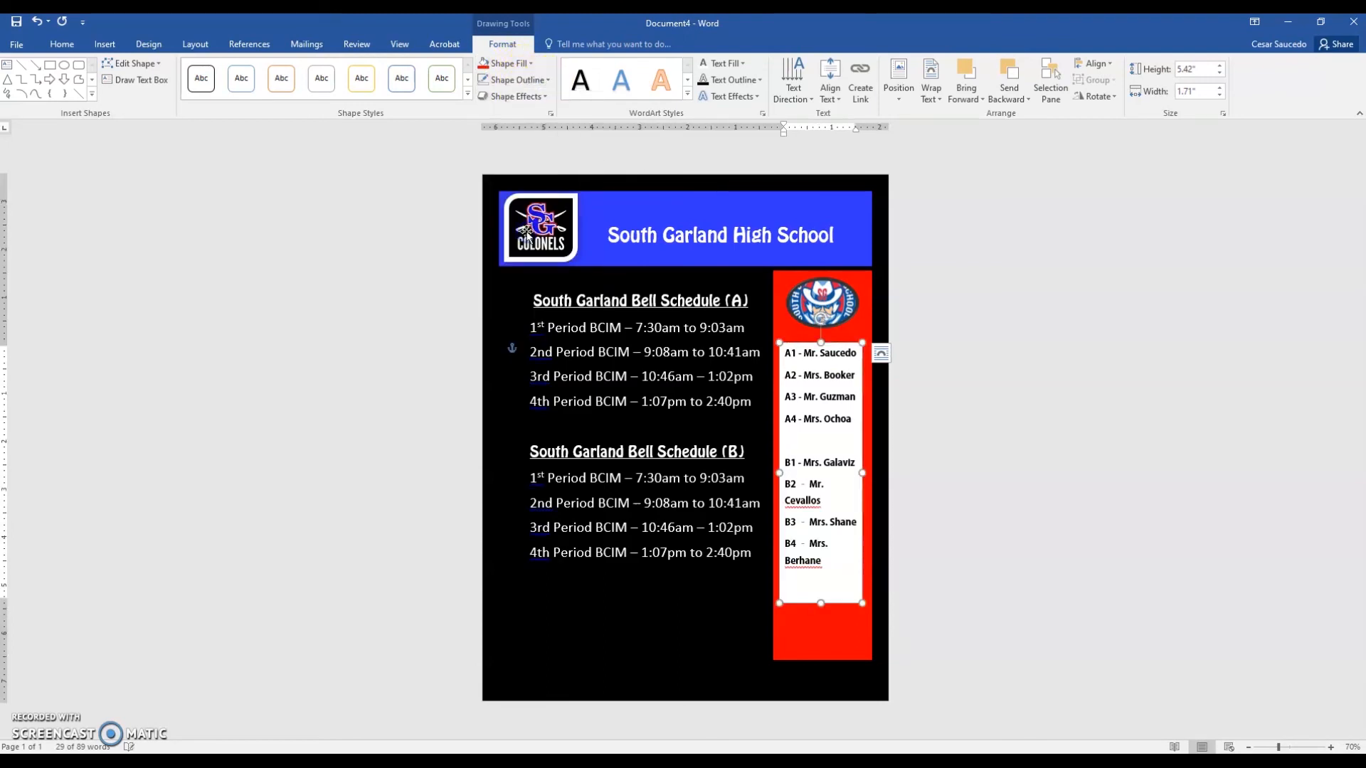
click(531, 64)
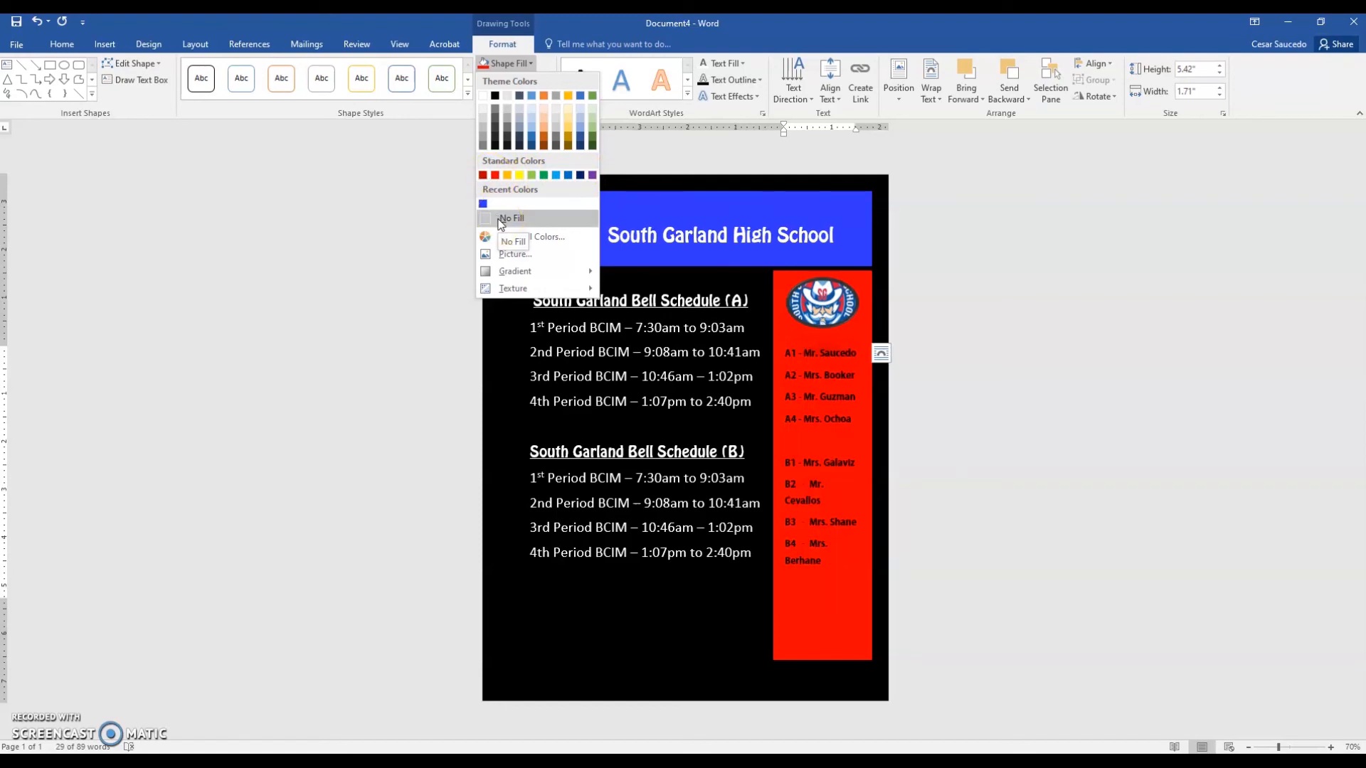
click(501, 219)
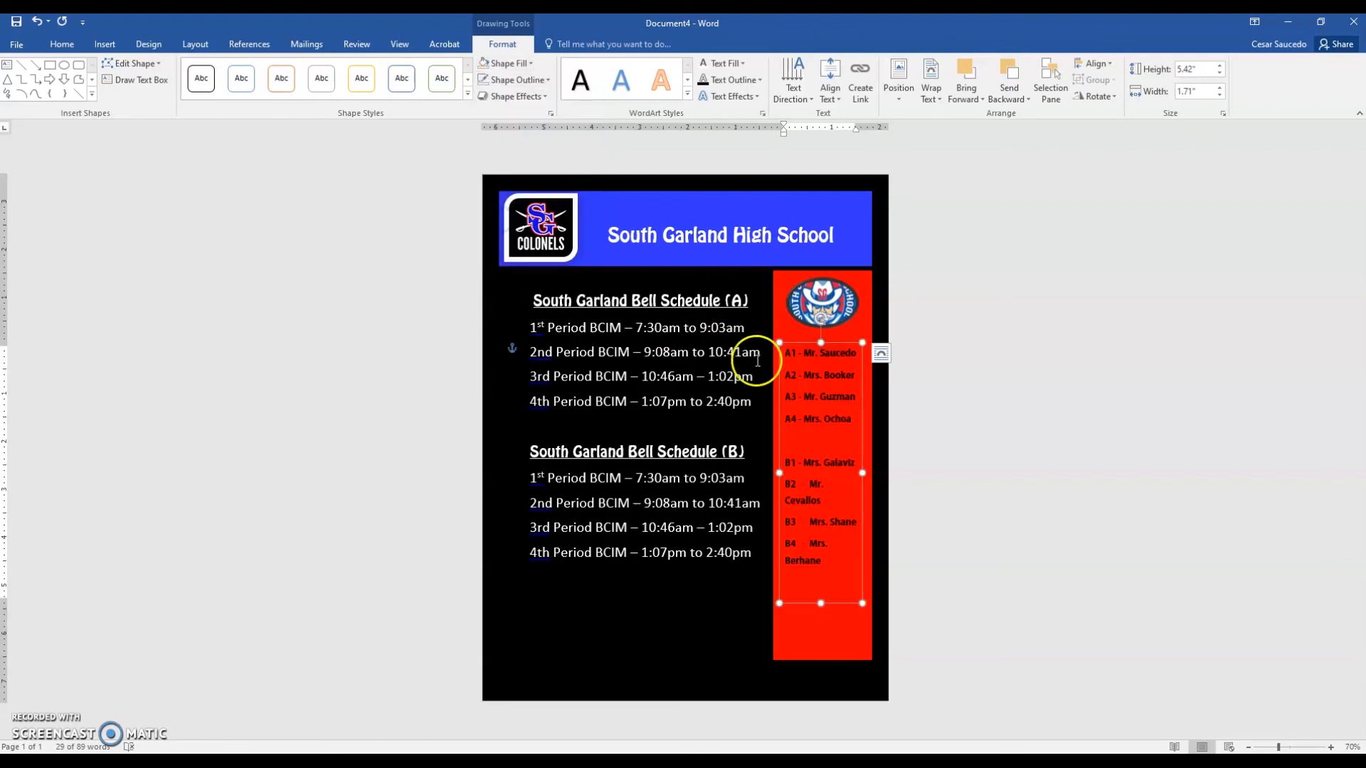
Step: Change the font color of the whole teacher list in the red column to white
drag(787, 351, 824, 567)
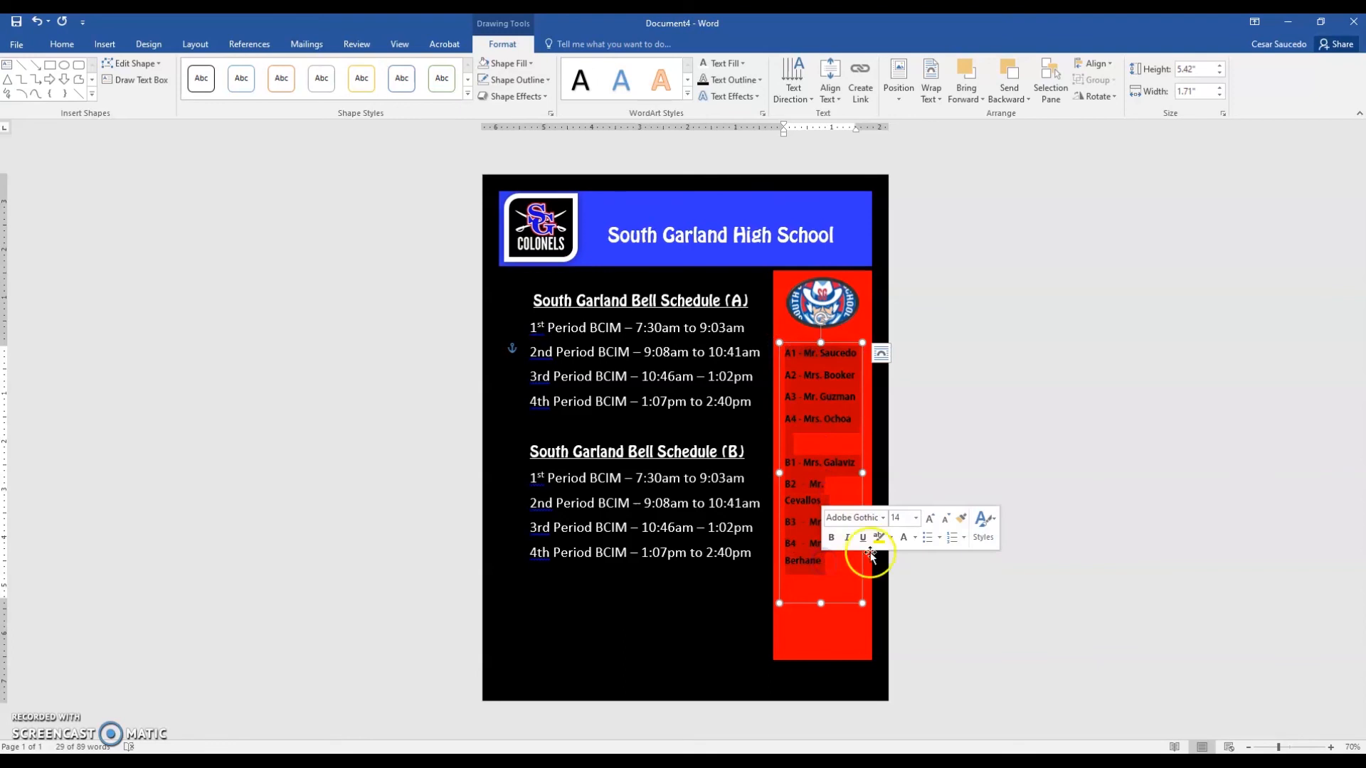
click(905, 540)
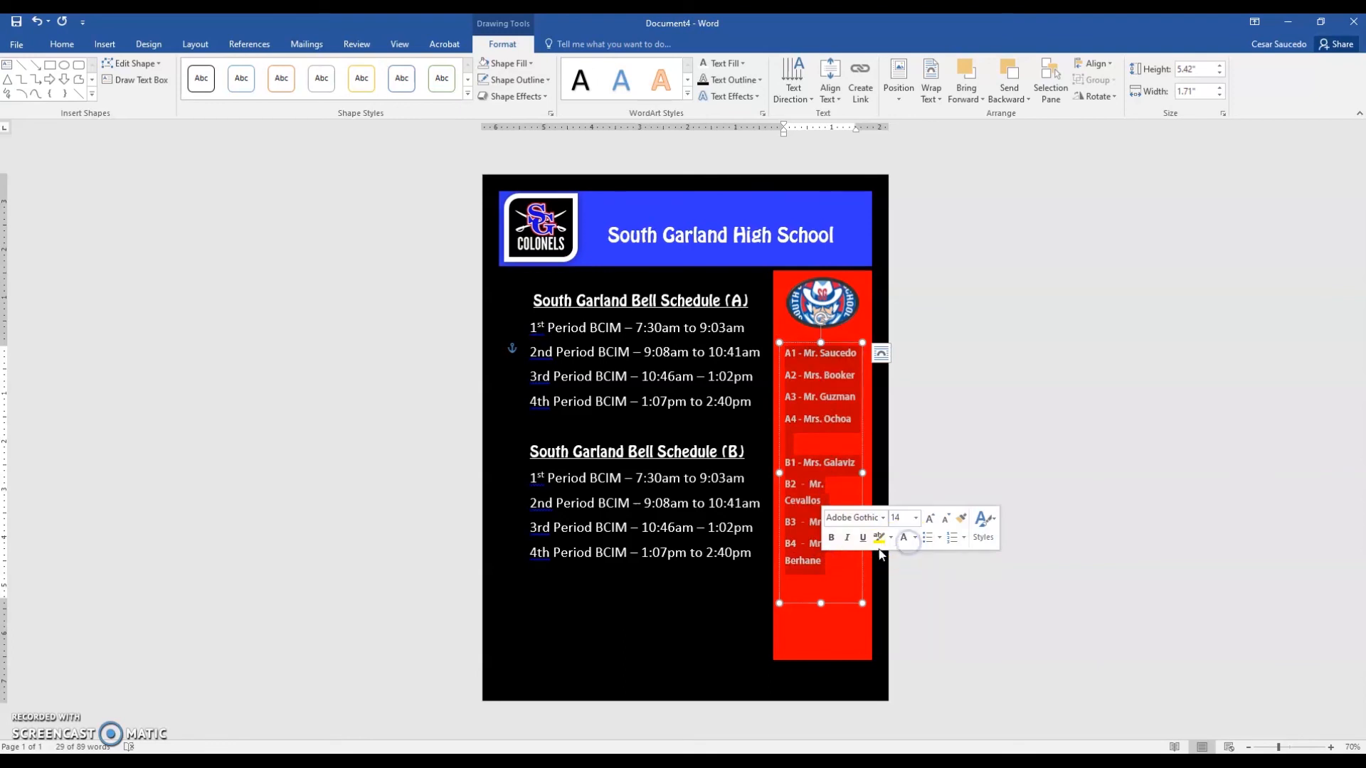
click(832, 567)
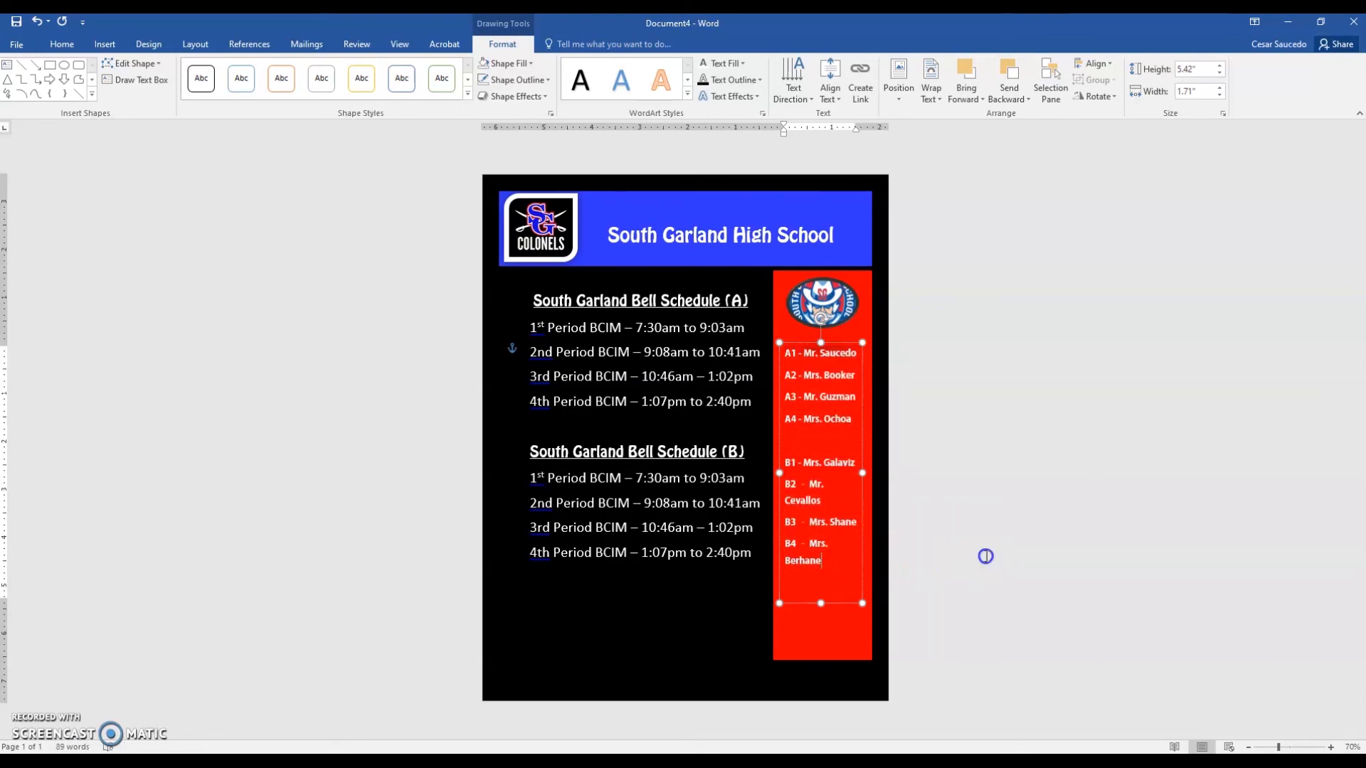
click(985, 557)
click(828, 581)
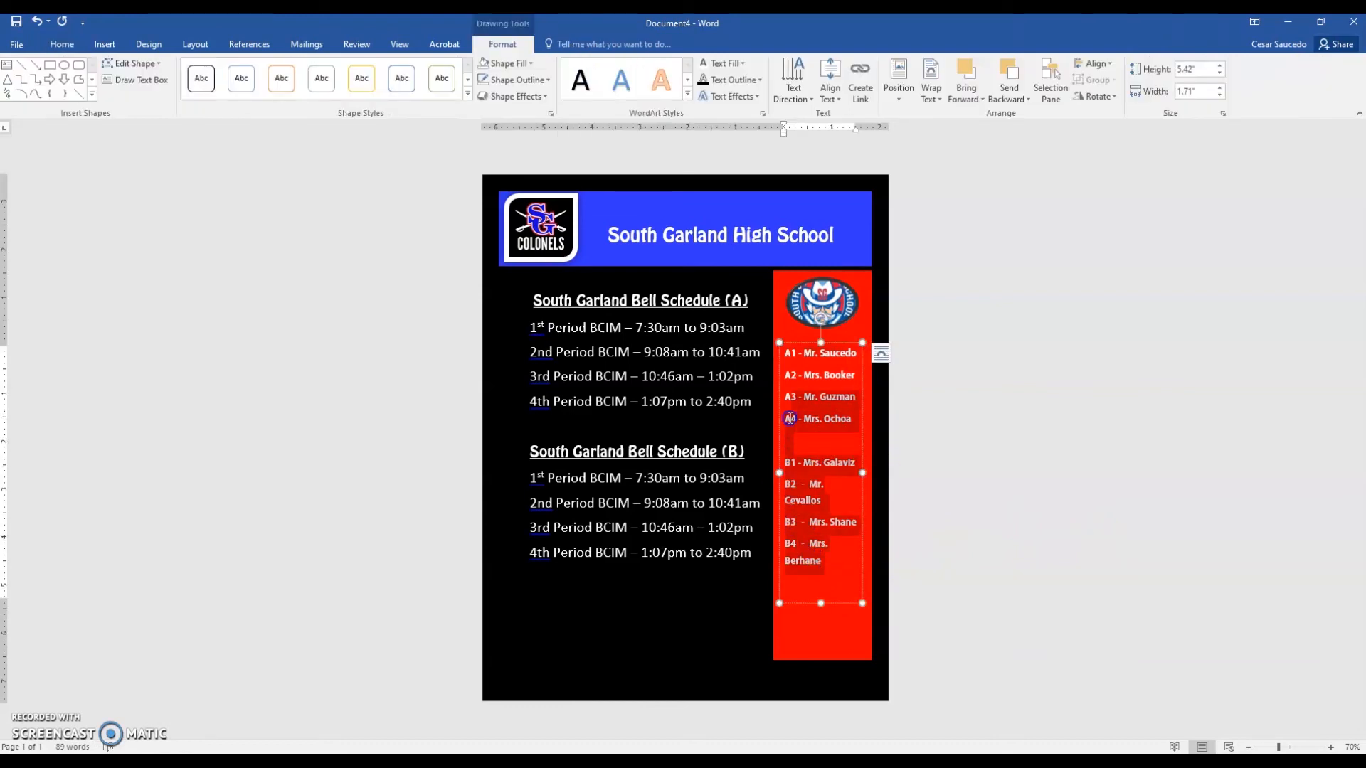
drag(789, 358, 792, 363)
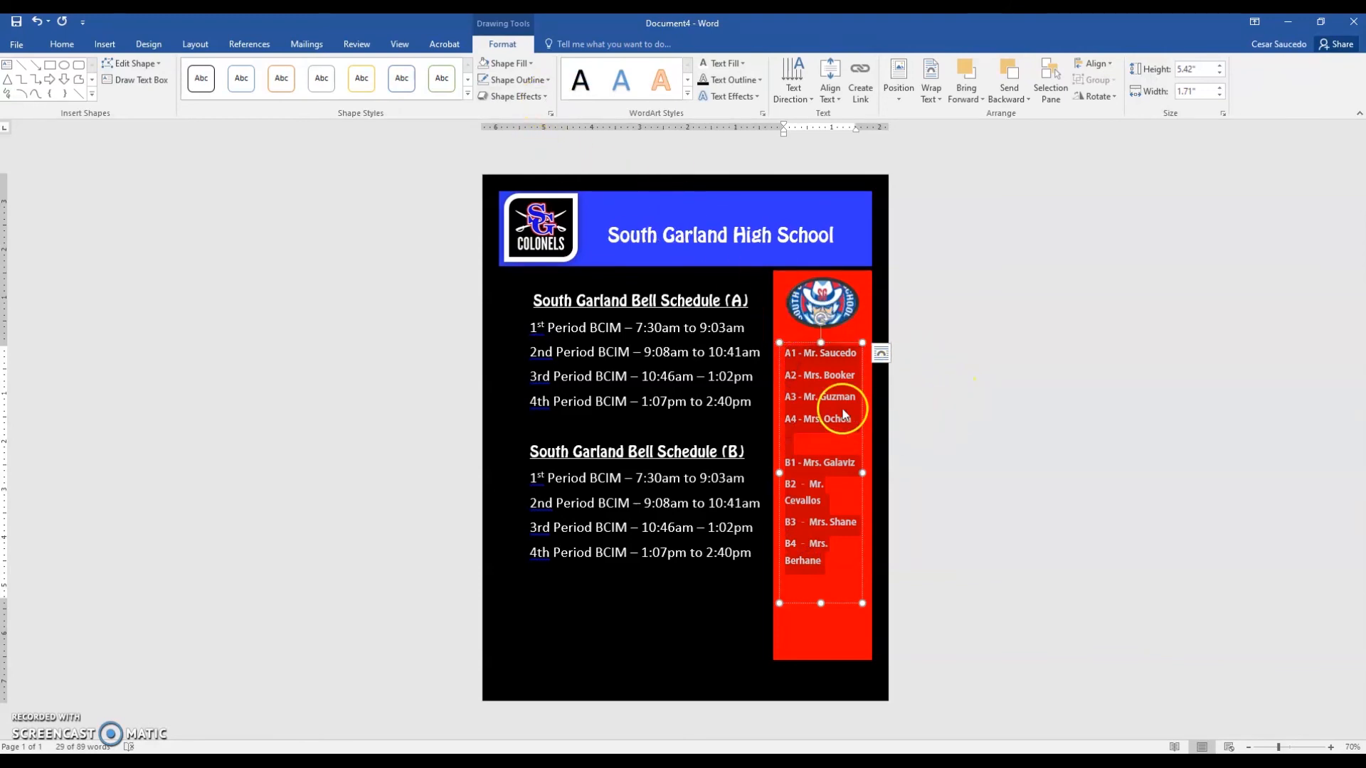
click(952, 493)
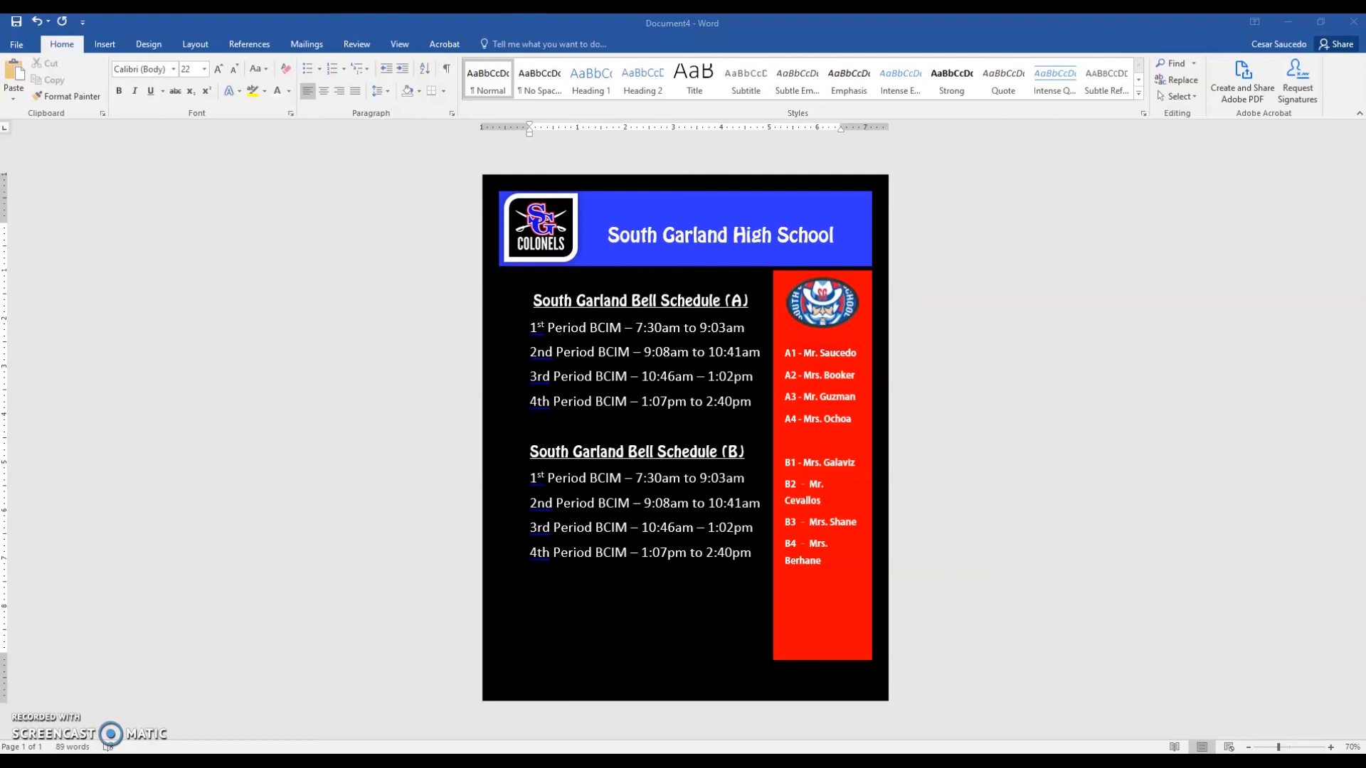
Step: Paste the copied bell picture into the empty area below the B bell schedule
click(527, 633)
click(759, 566)
click(587, 625)
key(ctrl+v)
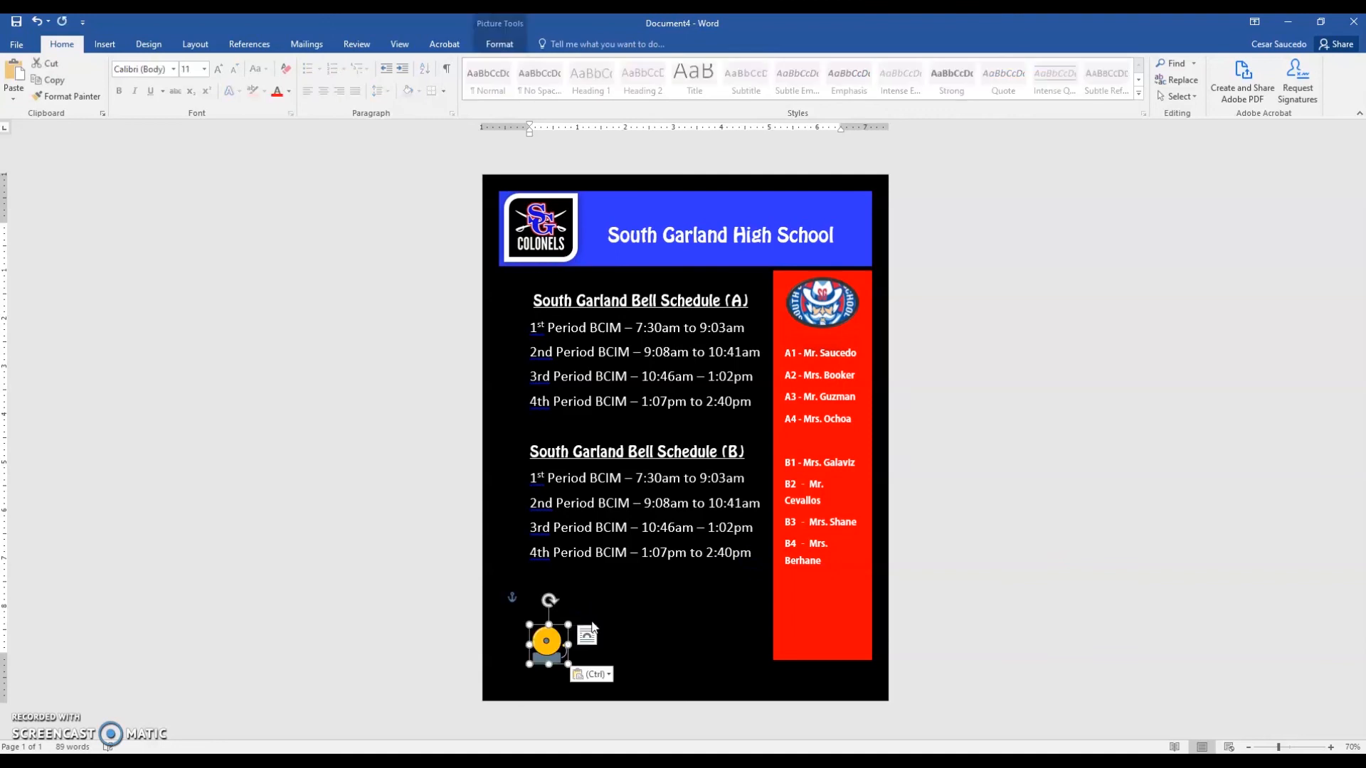
Step: Set the bell picture's layout to Fix position on page and center it just beneath the B bell schedule
click(591, 635)
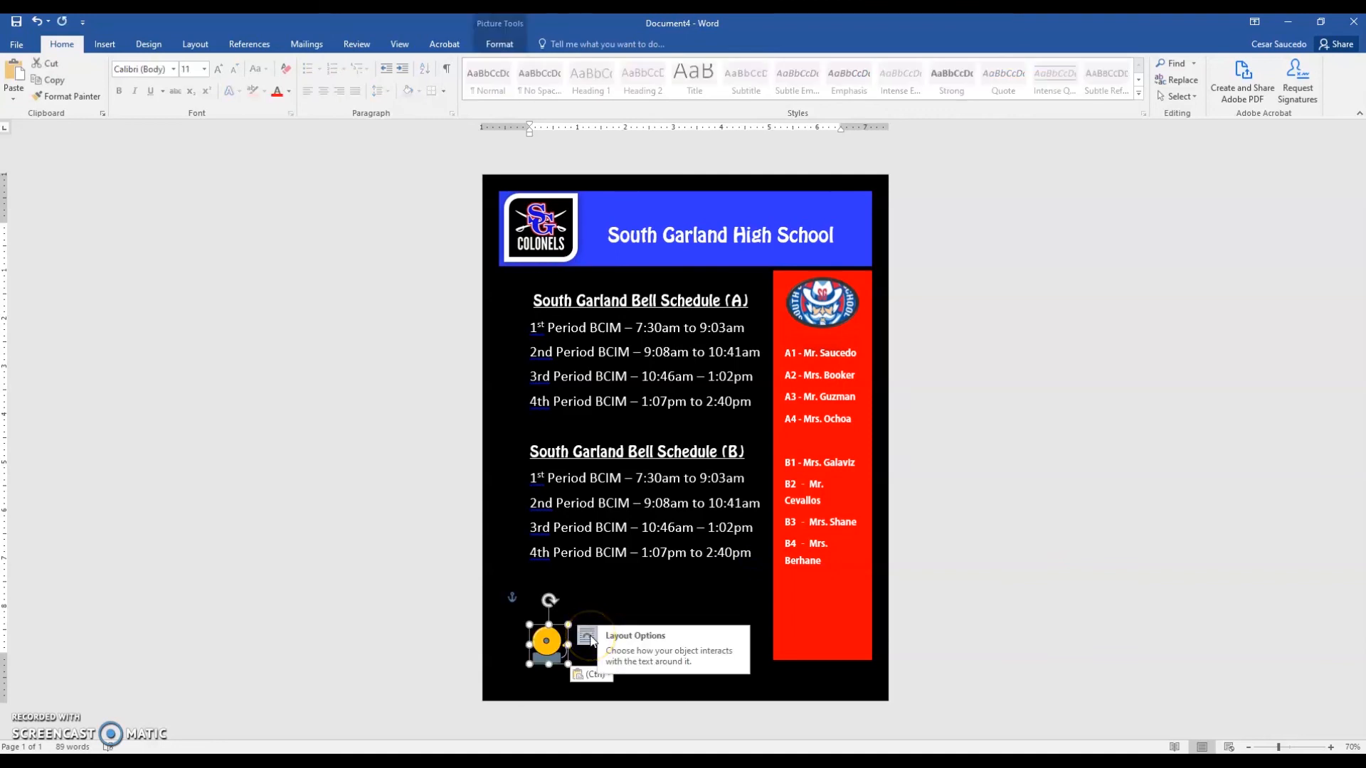
click(591, 640)
click(624, 706)
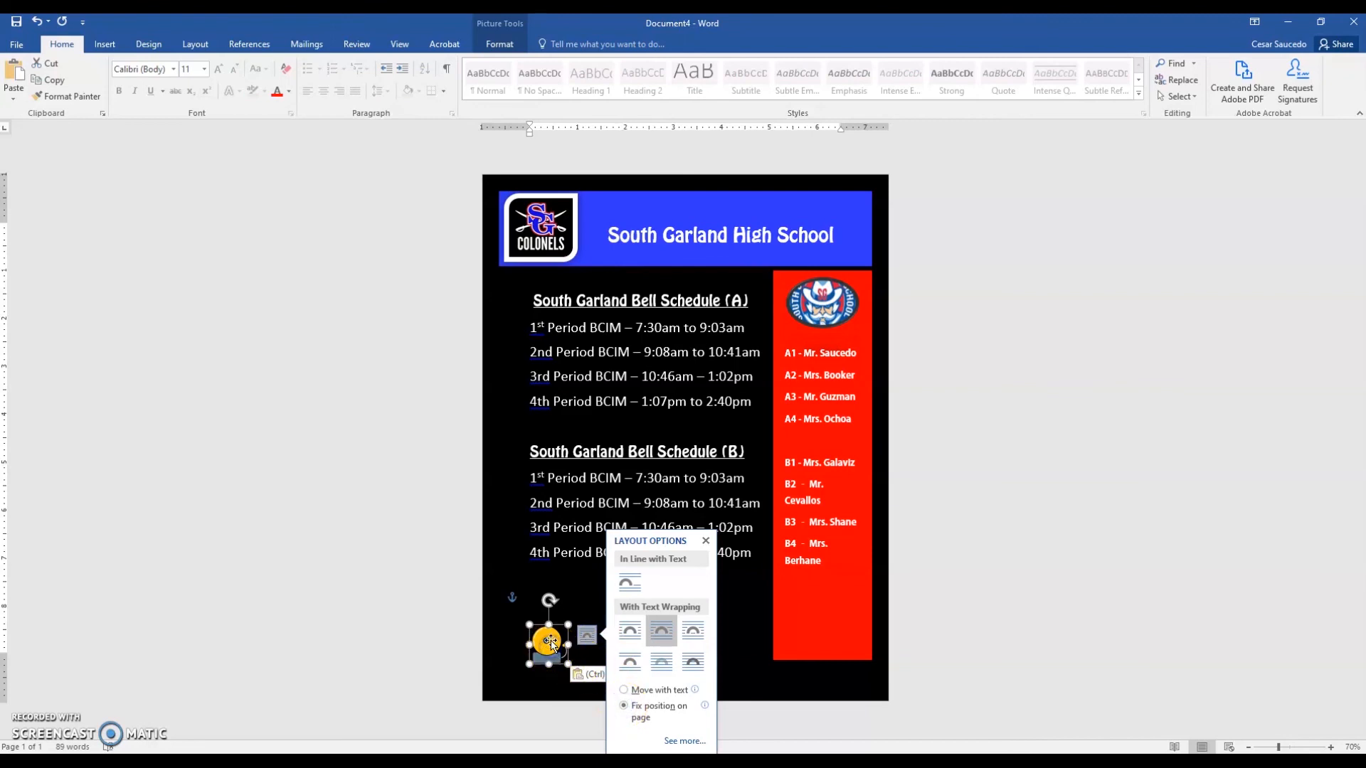
drag(552, 644, 644, 595)
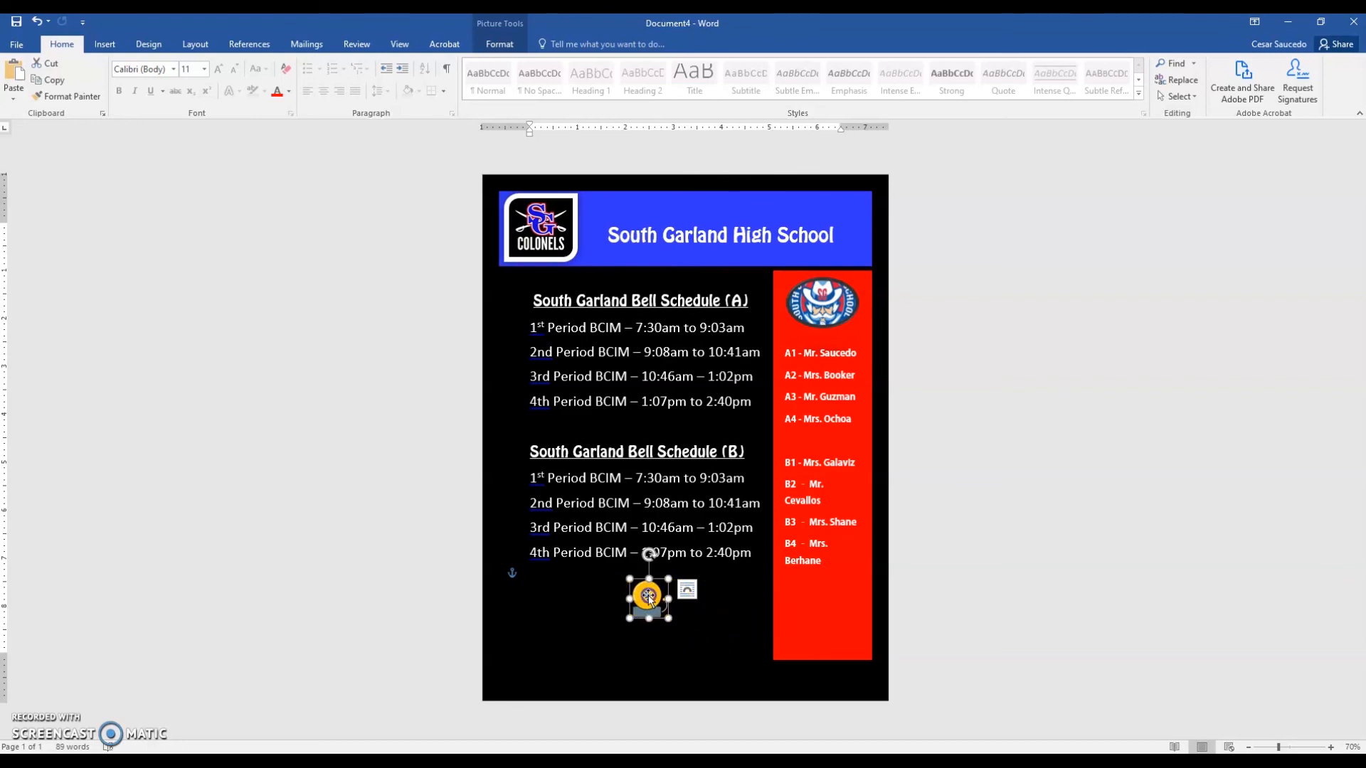
click(734, 633)
click(736, 669)
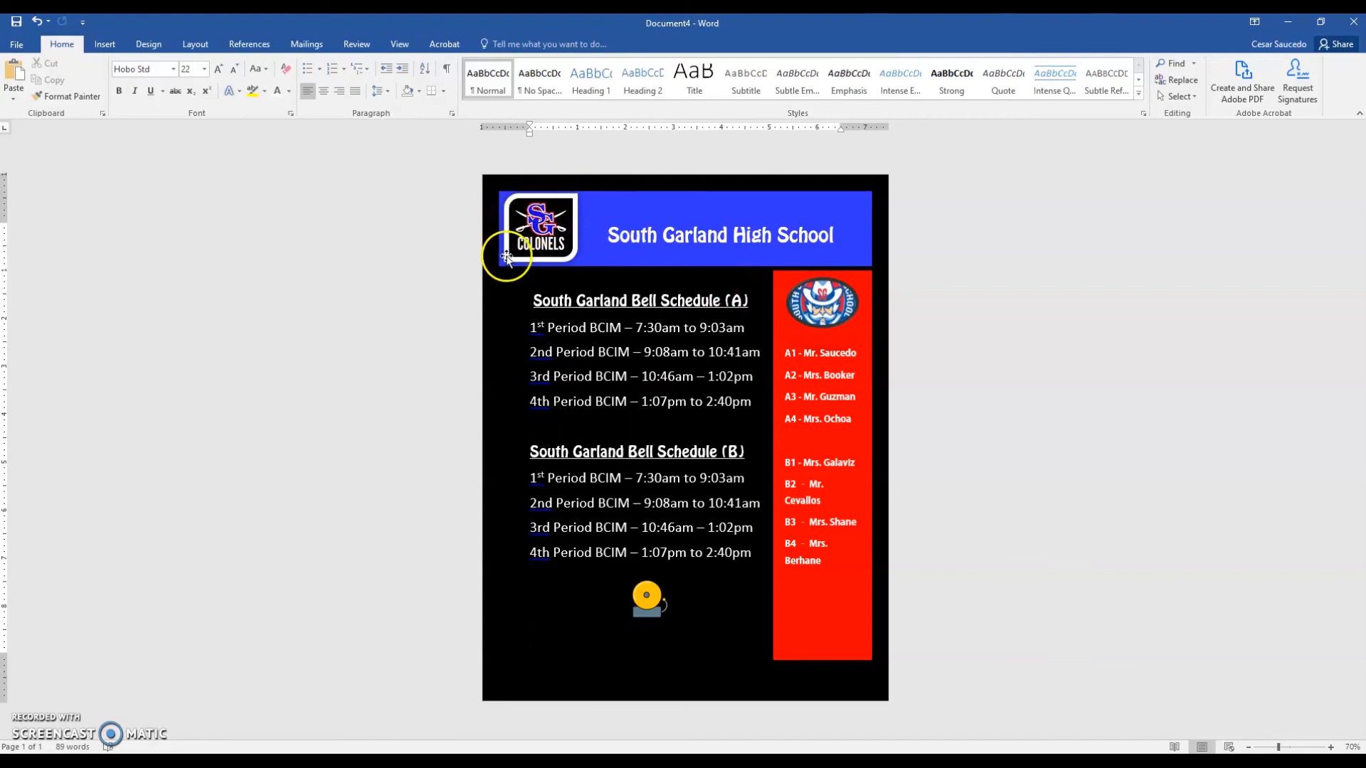
click(823, 306)
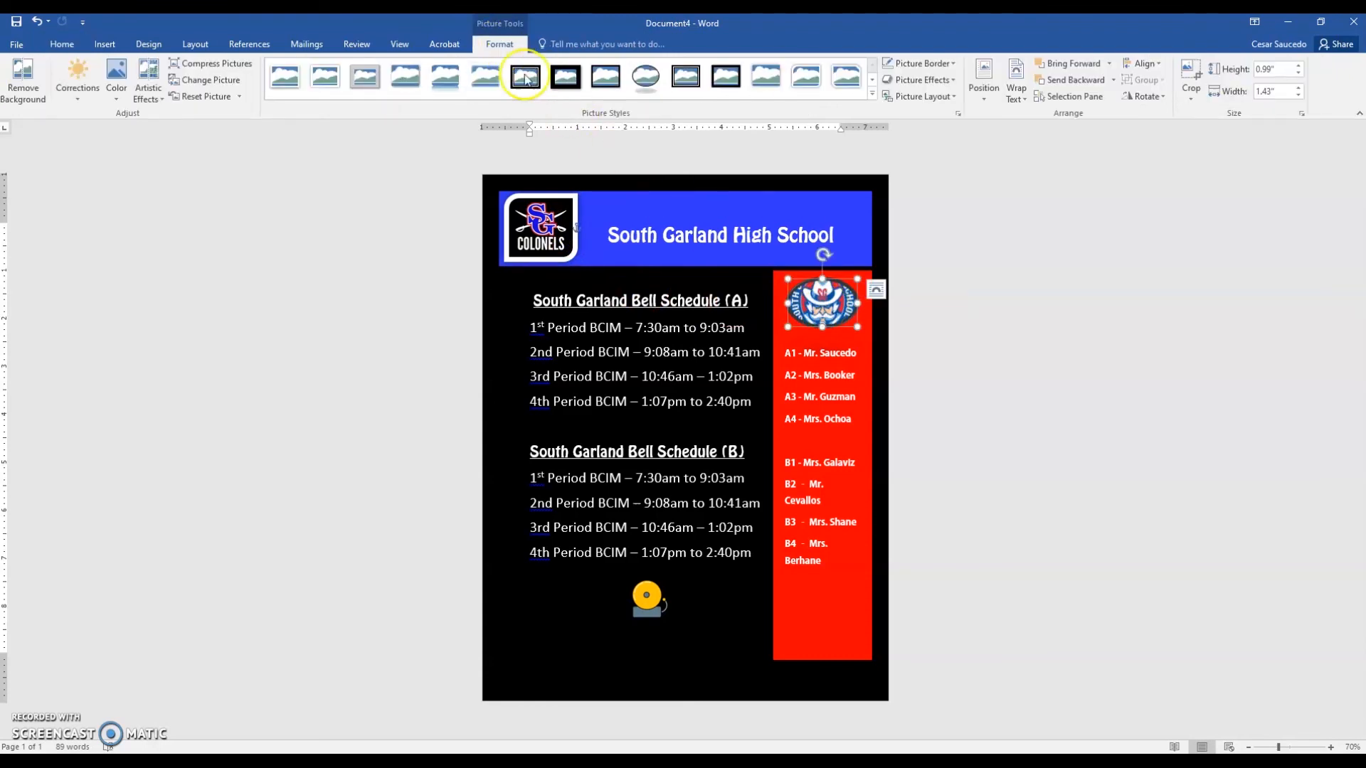
click(983, 393)
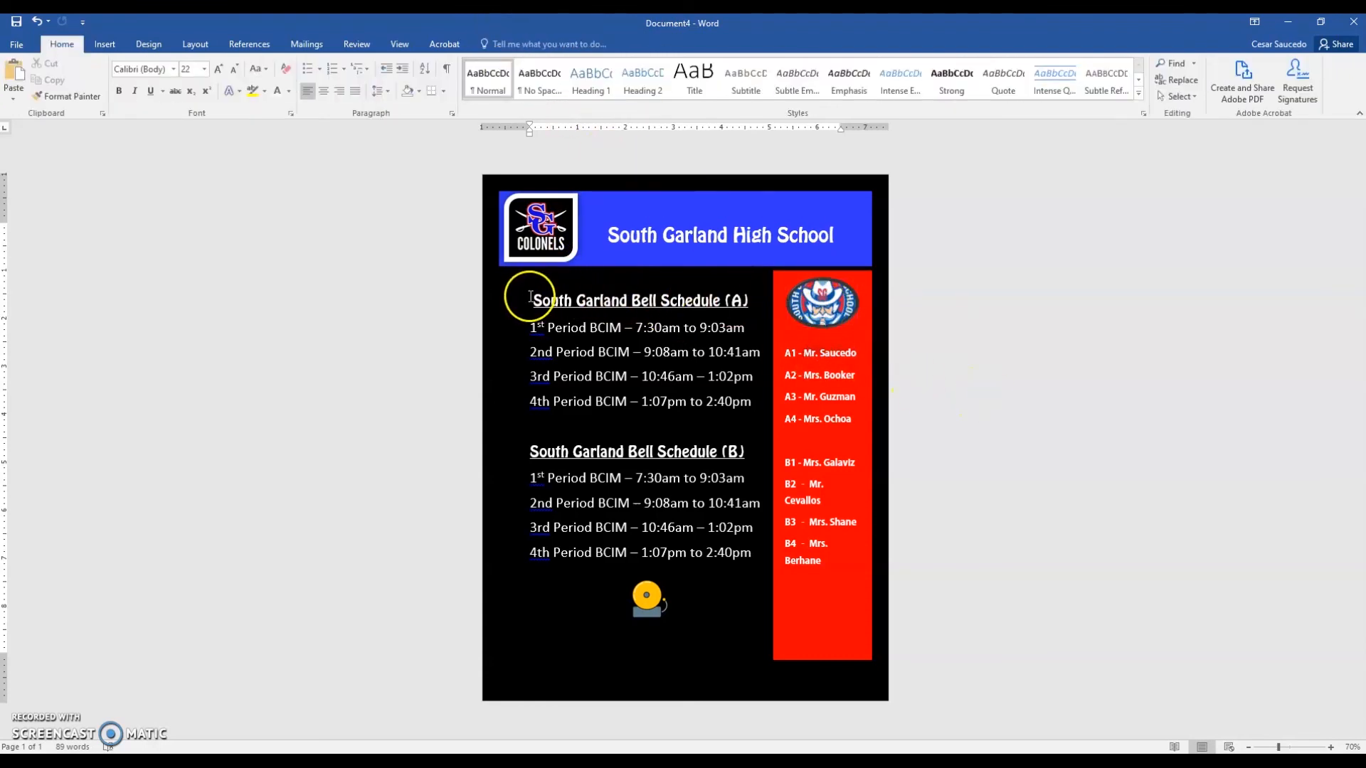